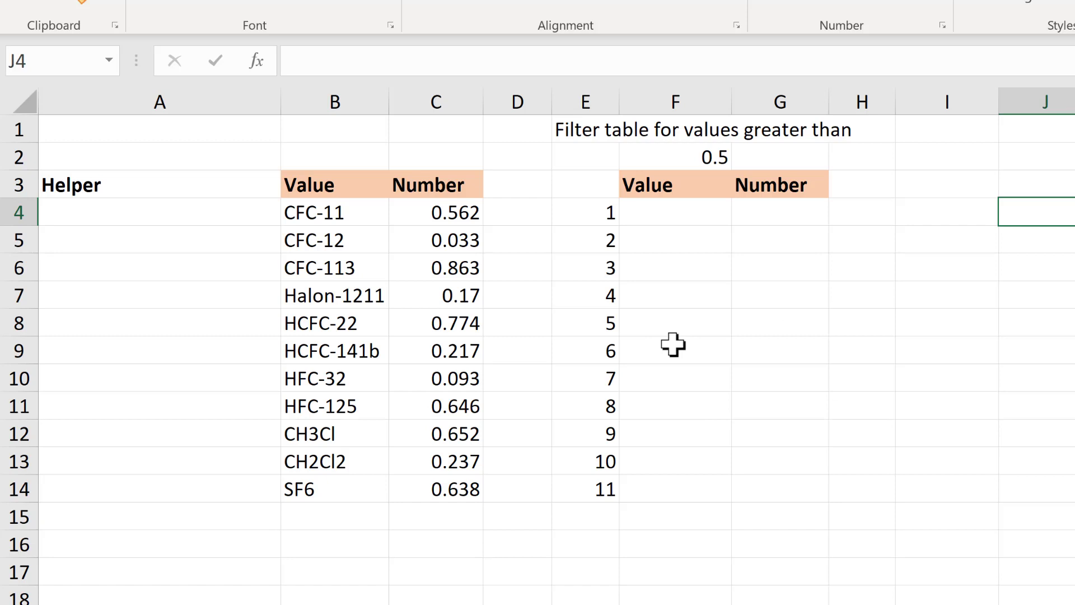
Write the formula =COUNTIF(C4:C4,">"&F2) in cell A4 of the Helper column
left_click(106, 218)
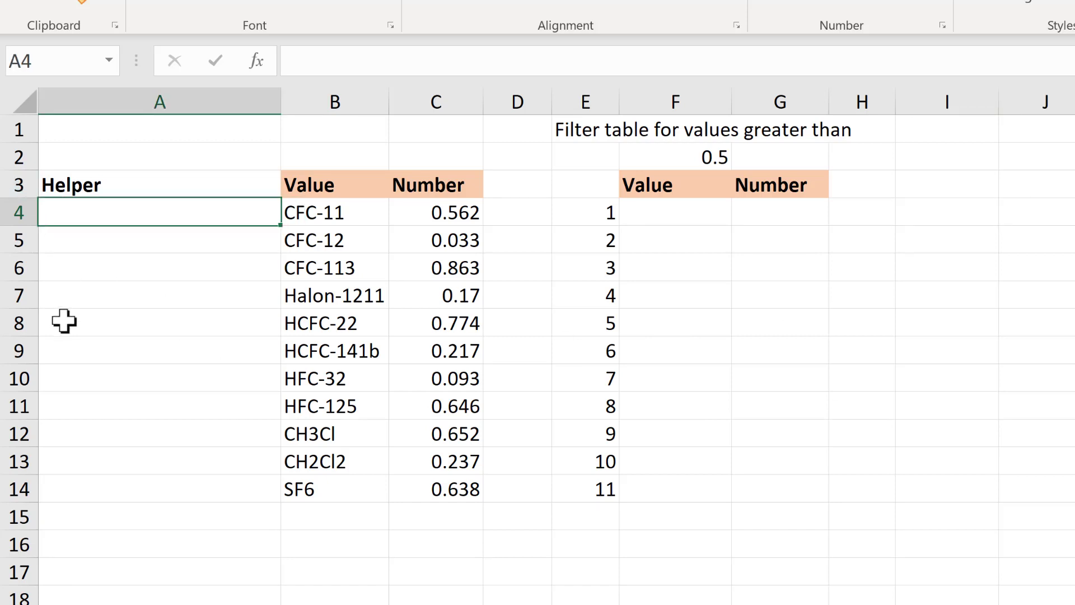
type("=counti")
key("Tab")
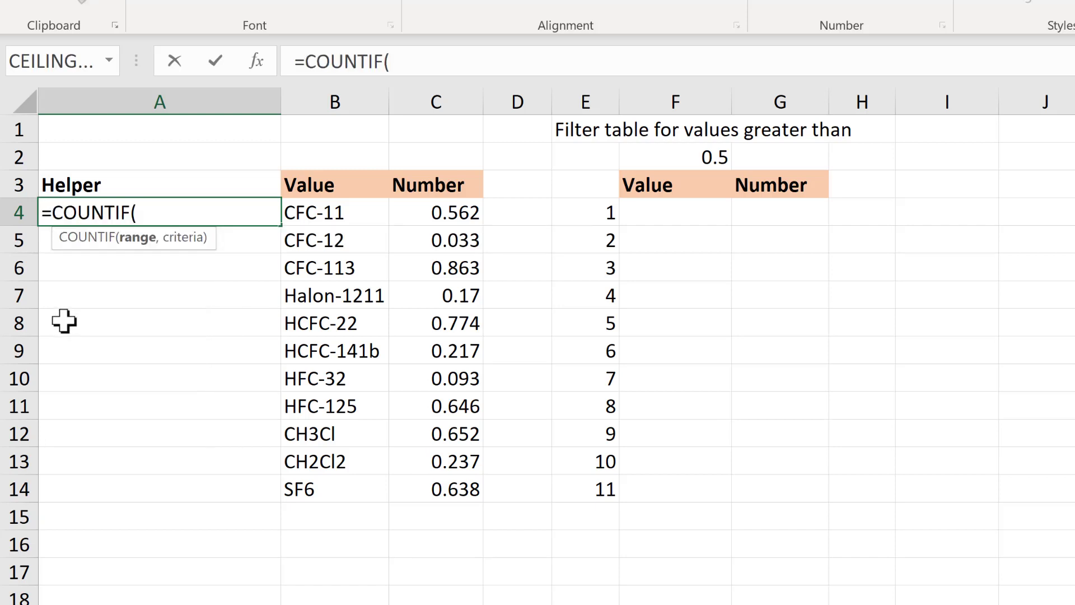
left_click(466, 208)
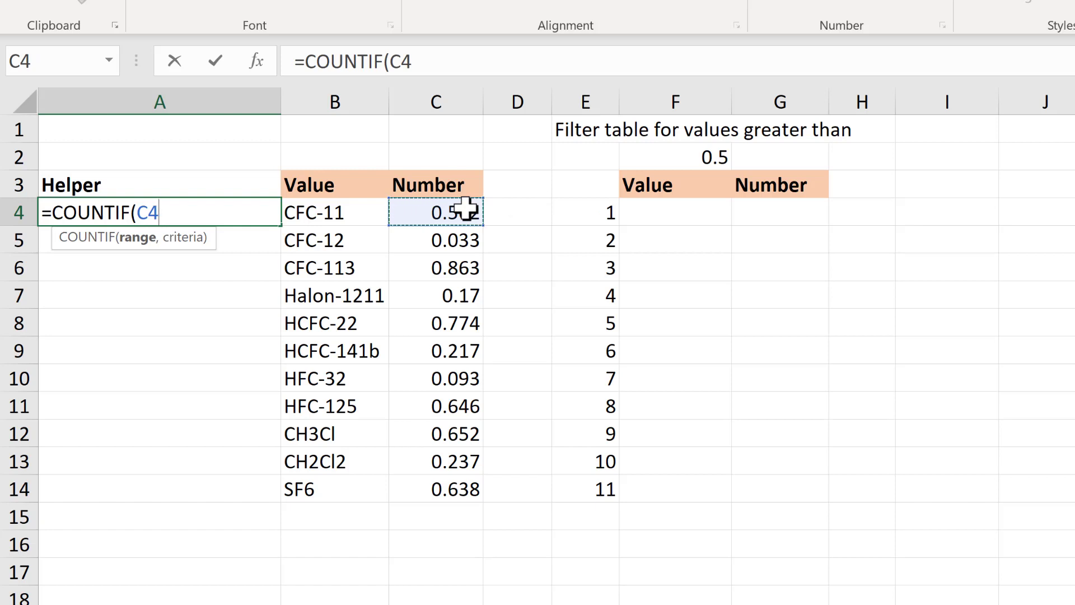
type(":")
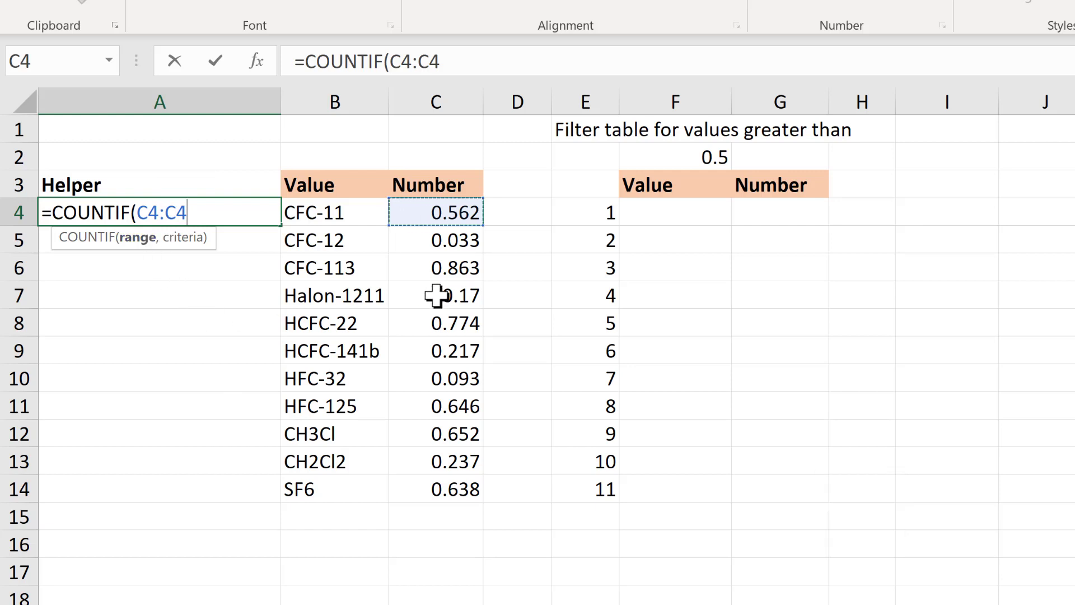
type(",\">\"&")
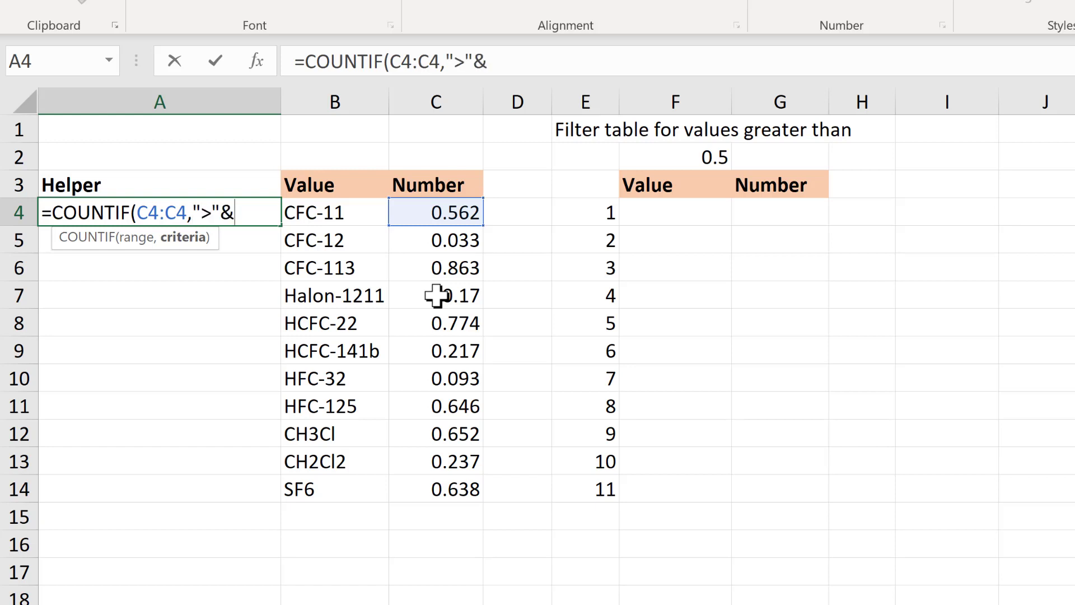
left_click(698, 157)
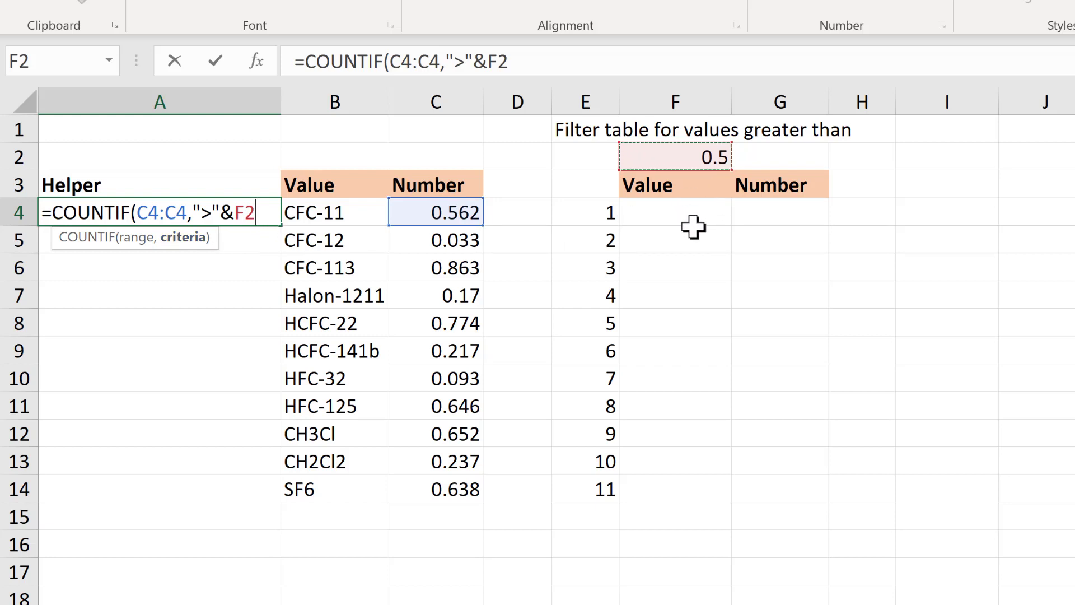
type(")")
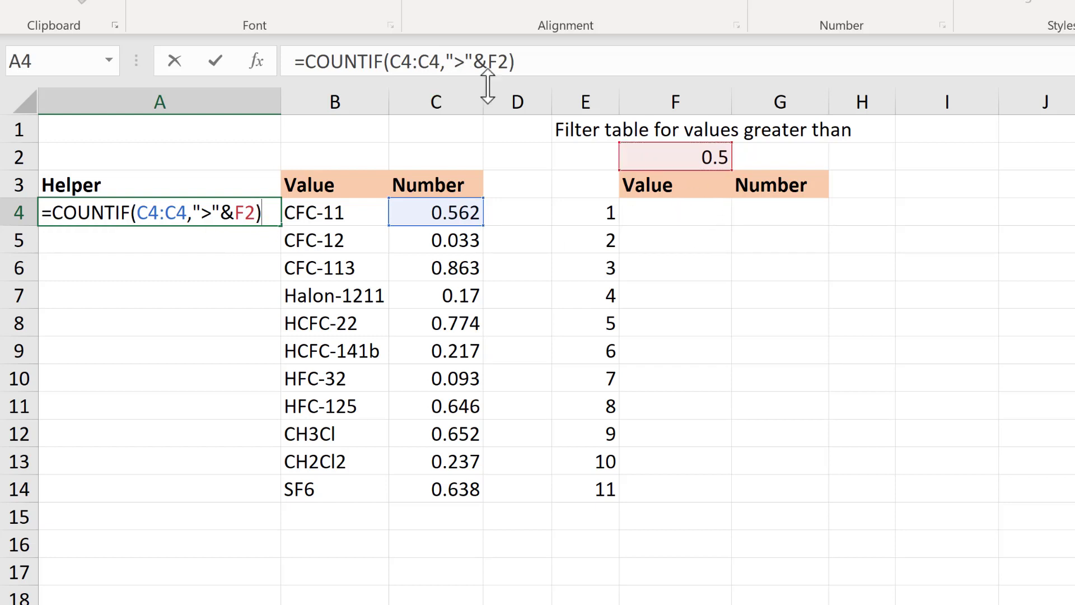
Make F2 and the range's first C4 absolute in the A4 COUNTIF formula, and fill it down to A14
left_click(502, 58)
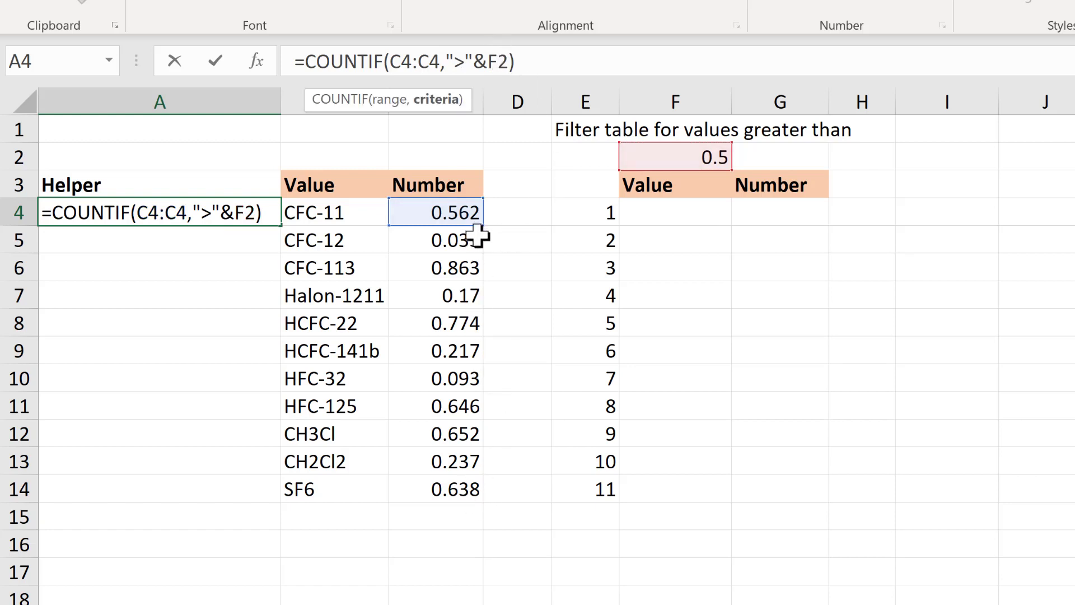
key("F4")
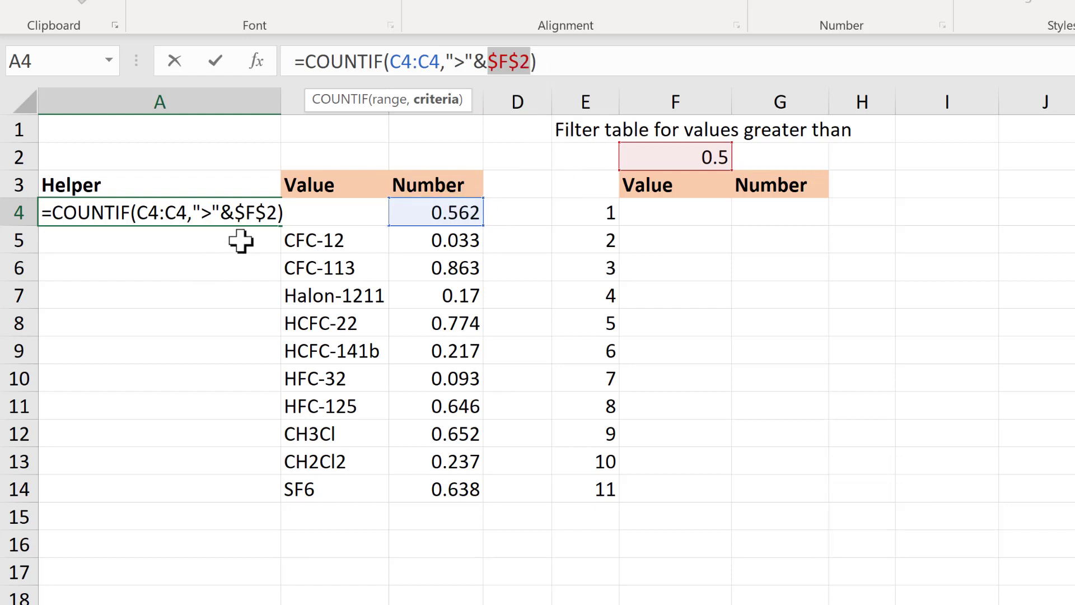
left_click(403, 62)
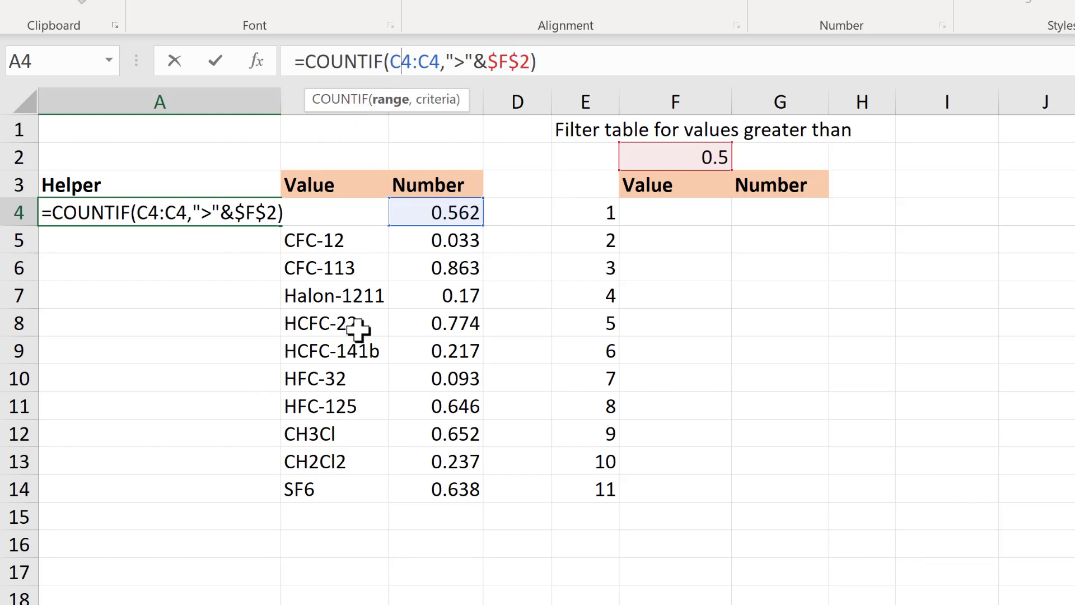
key("F4")
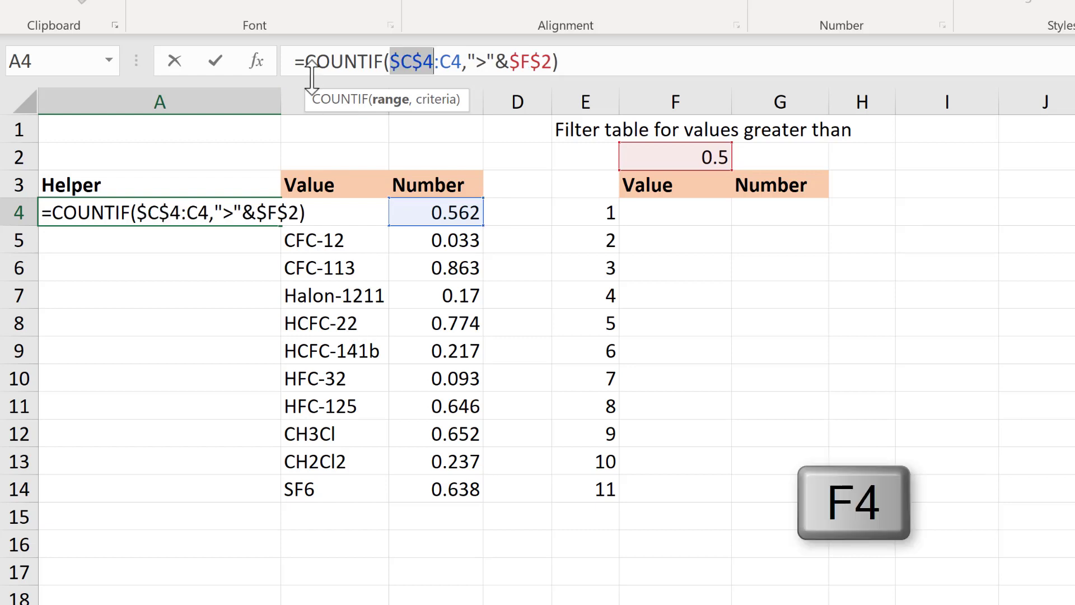
left_click(591, 61)
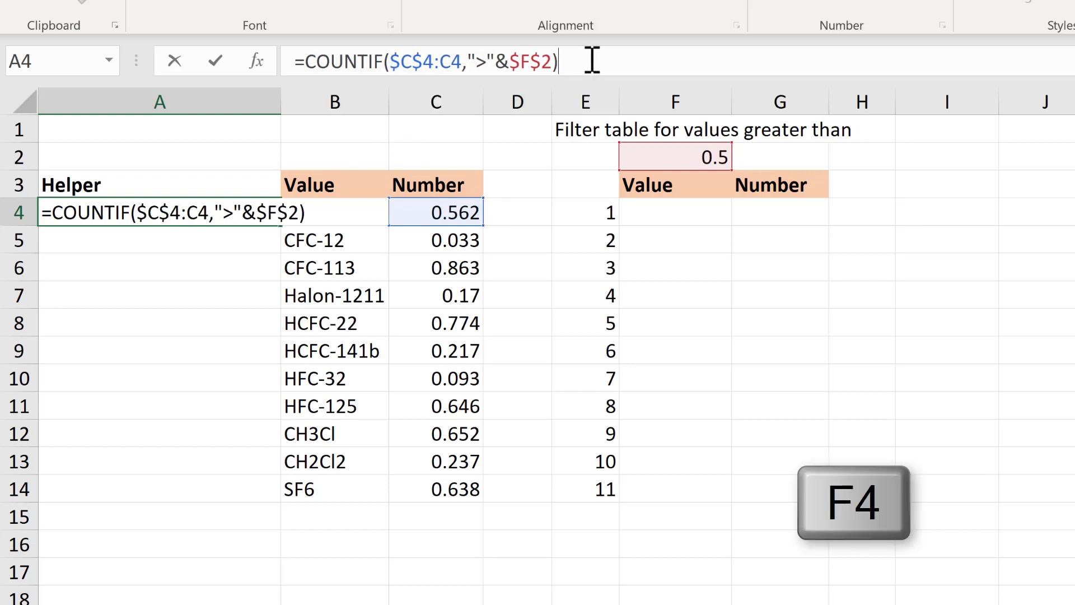
key("Return")
left_click(247, 218)
left_click_drag(286, 387, 274, 493)
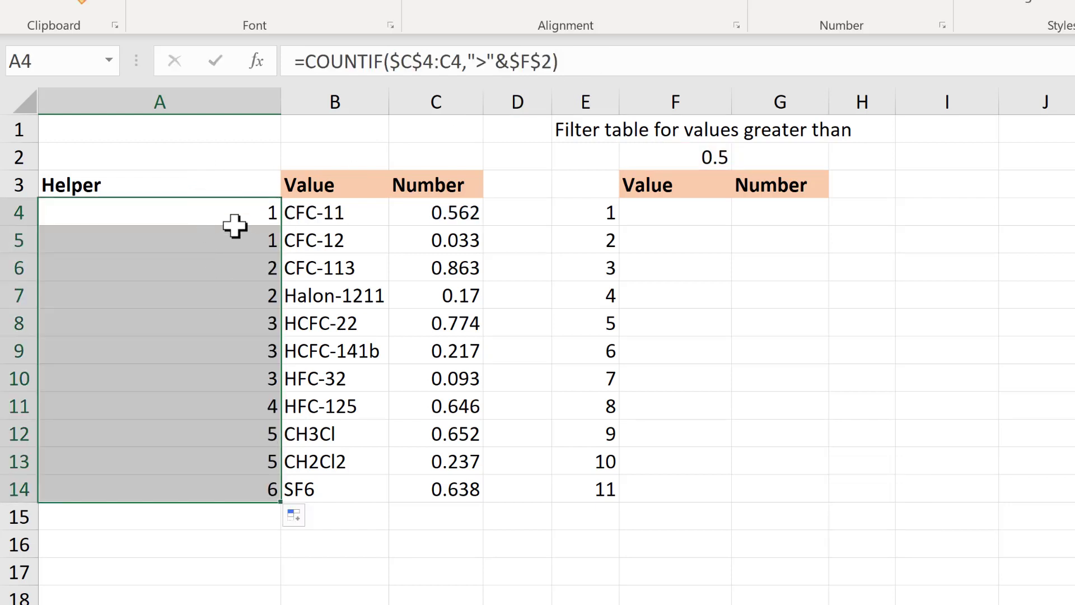
Examine the ranges referenced by the Helper column's COUNTIF formulas in A8, A11 and A9
left_click(250, 322)
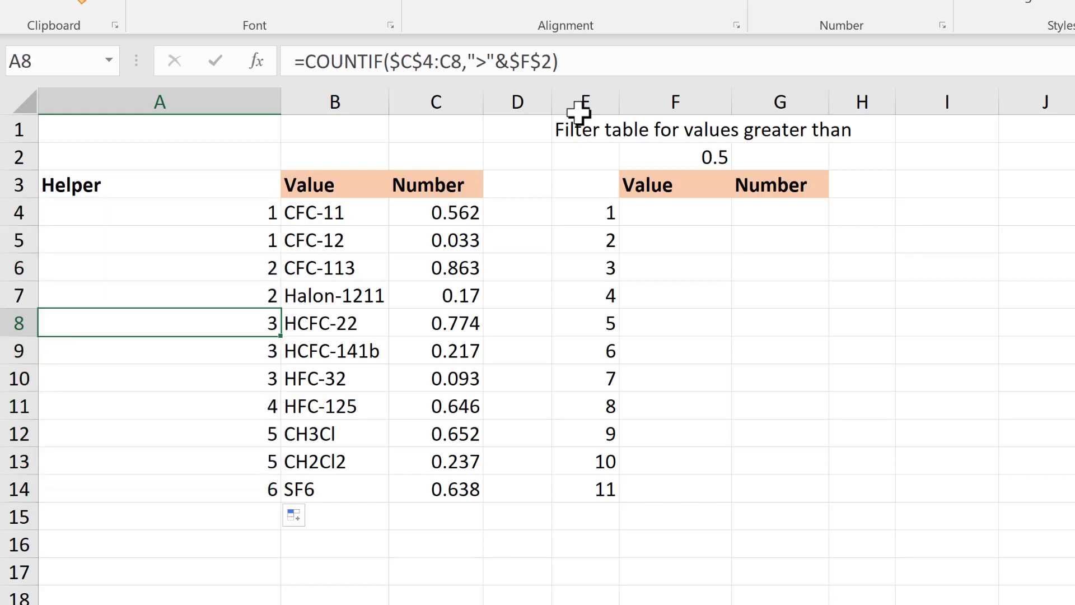
left_click(590, 63)
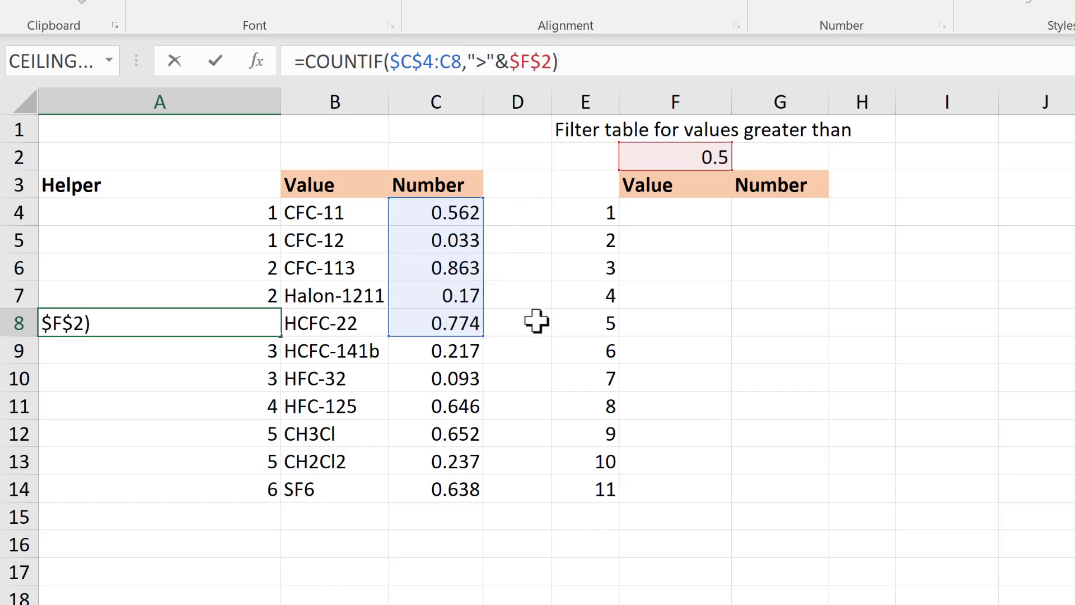
key("Return")
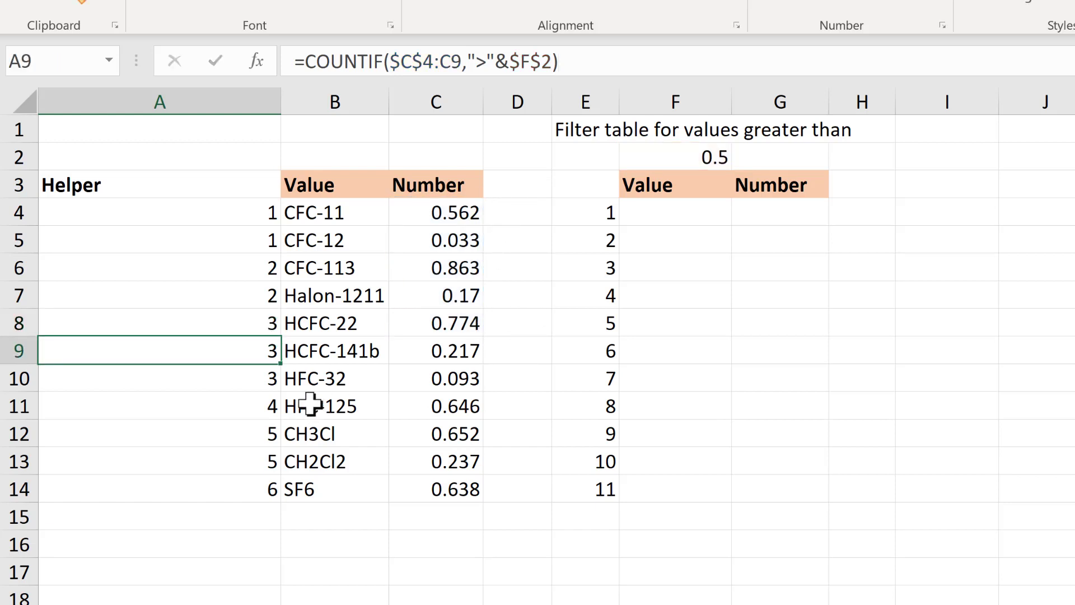
left_click(259, 404)
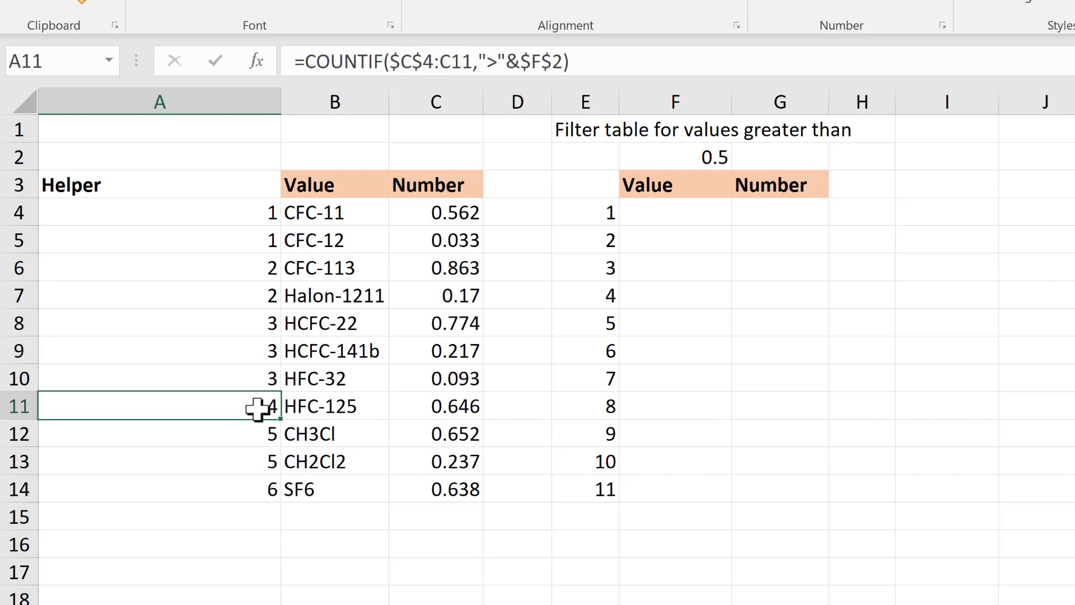
left_click(598, 56)
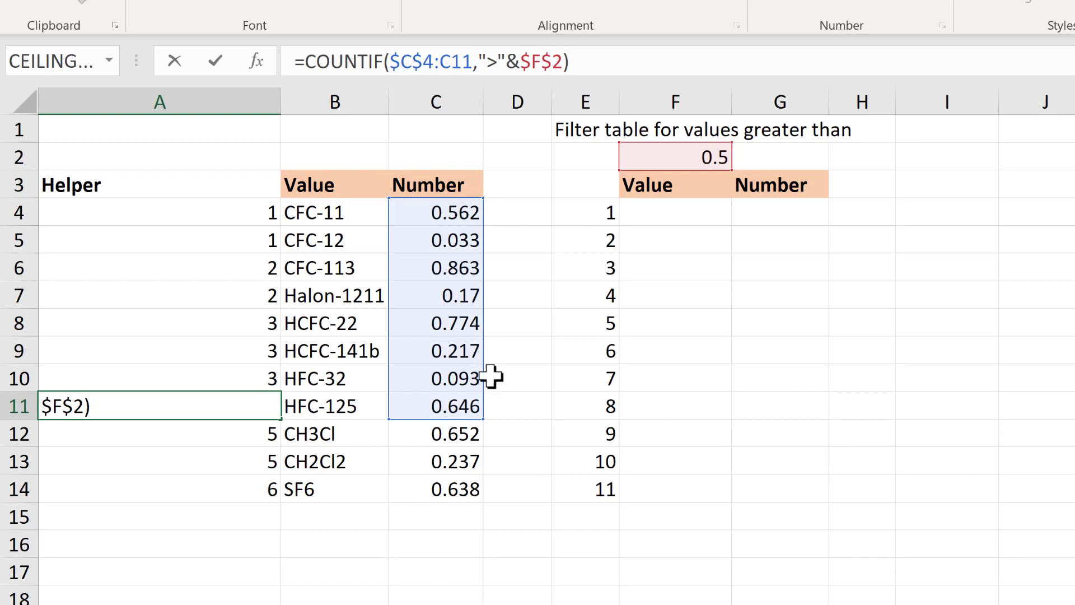
key("Return")
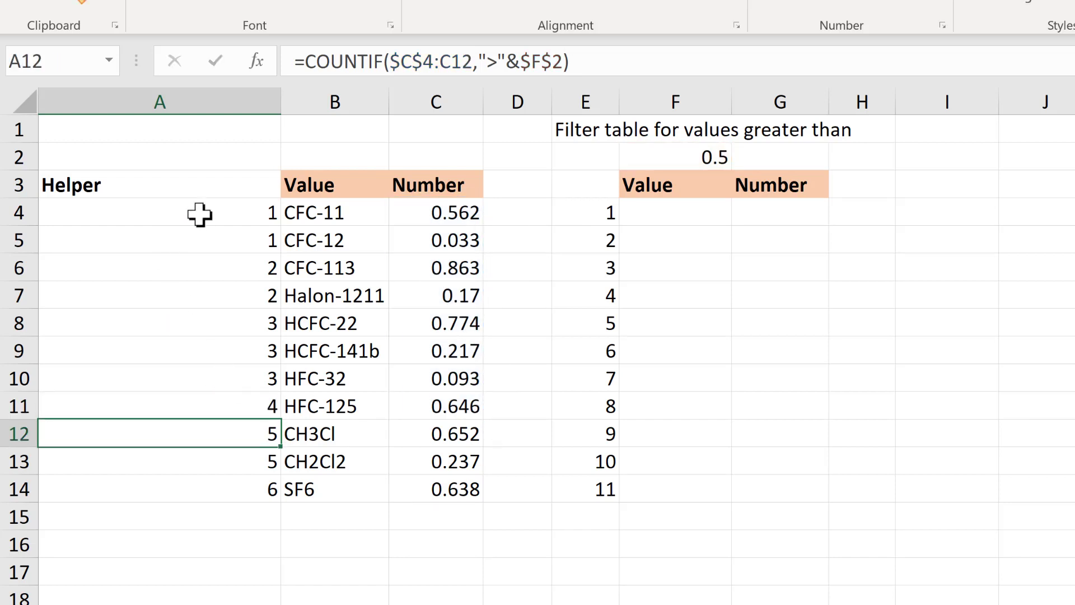
left_click(236, 350)
left_click(614, 61)
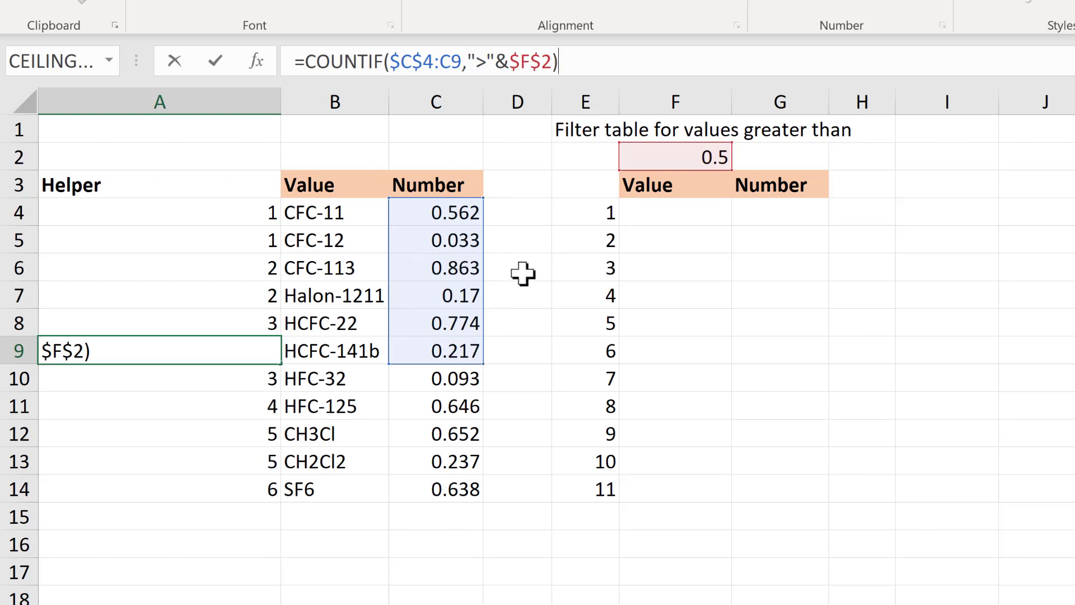
key("Return")
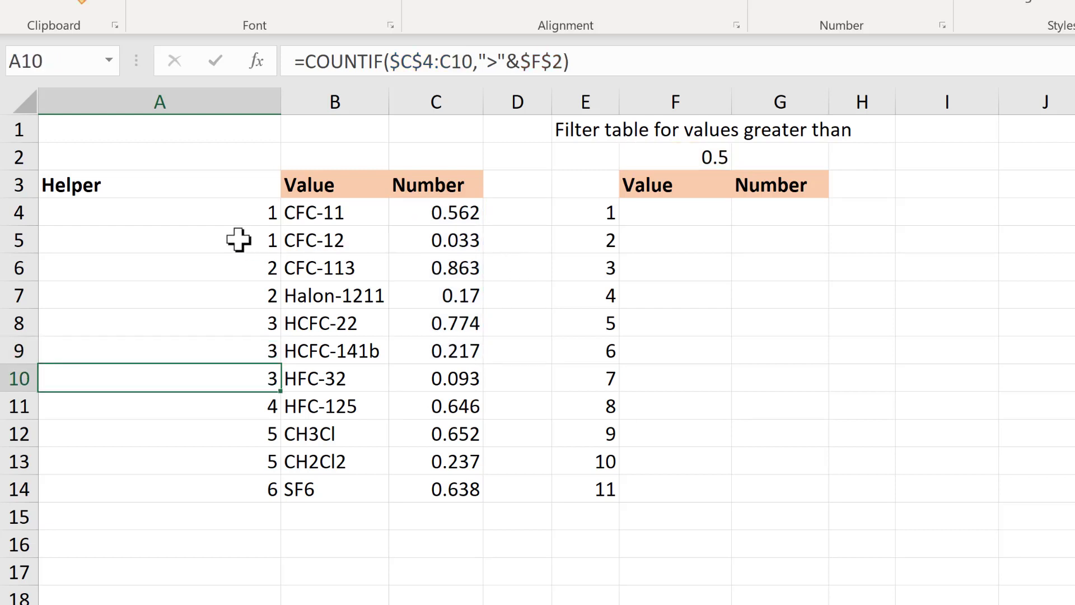
left_click(227, 216)
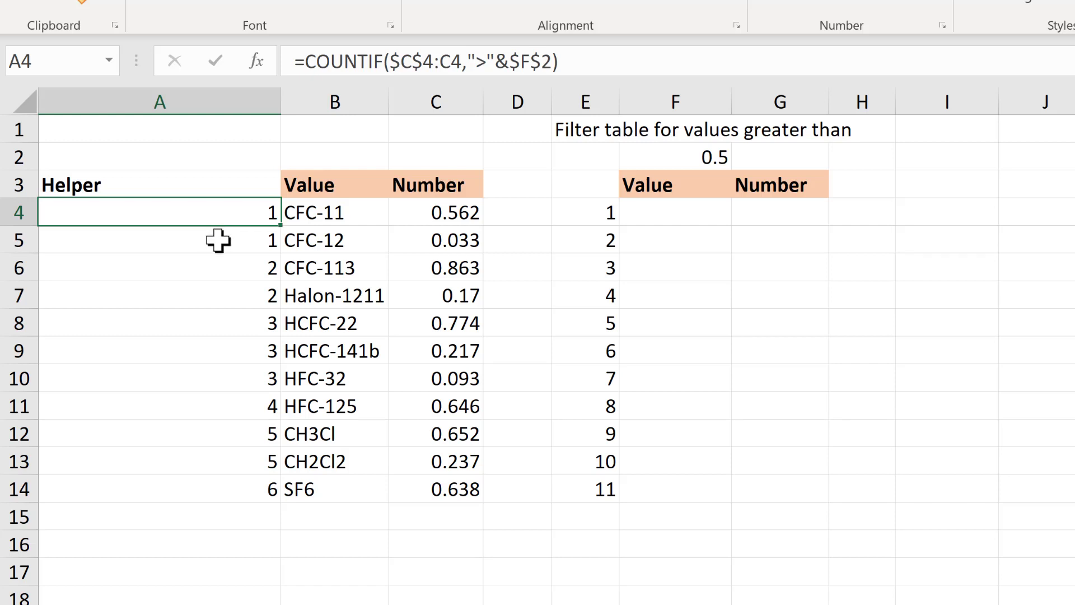
Begin a VLOOKUP formula in G4 that looks up E4 in the absolute range $A$4:$C$20
left_click(695, 218)
left_click(767, 211)
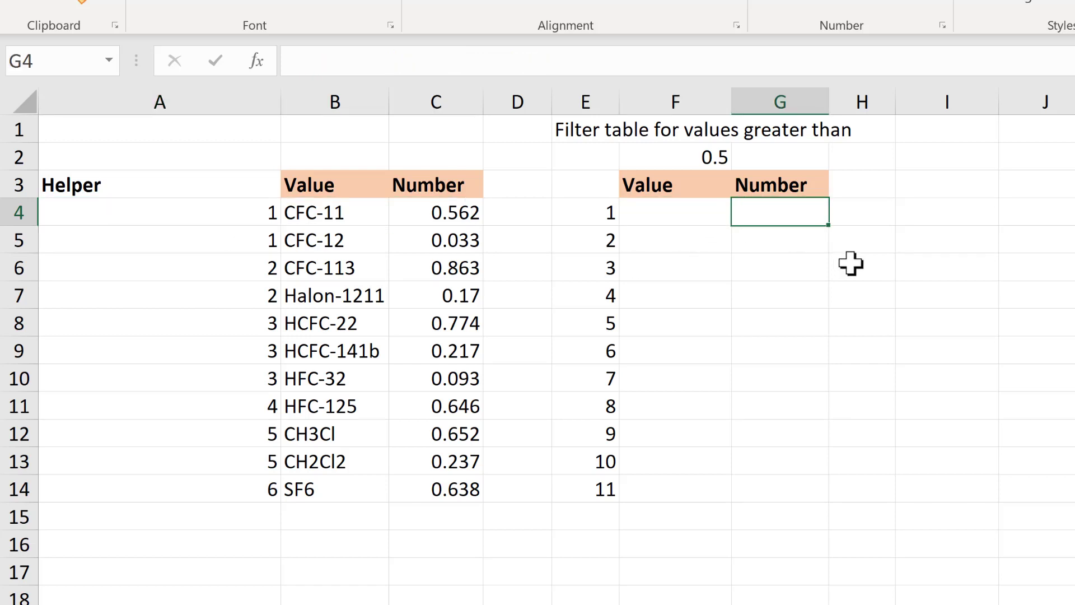
type("=vlook")
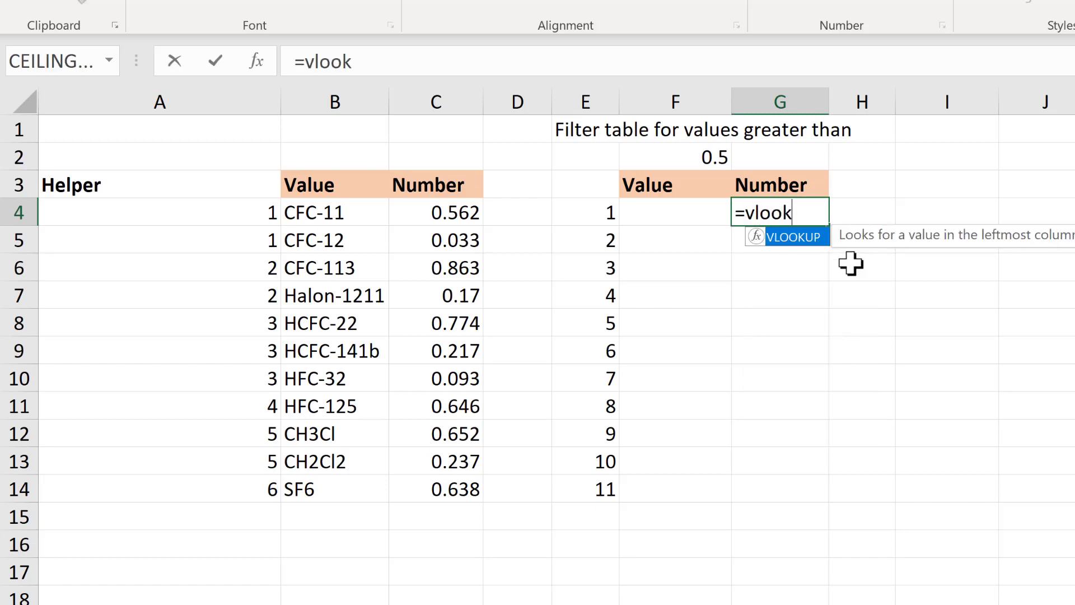
type("up")
key("Tab")
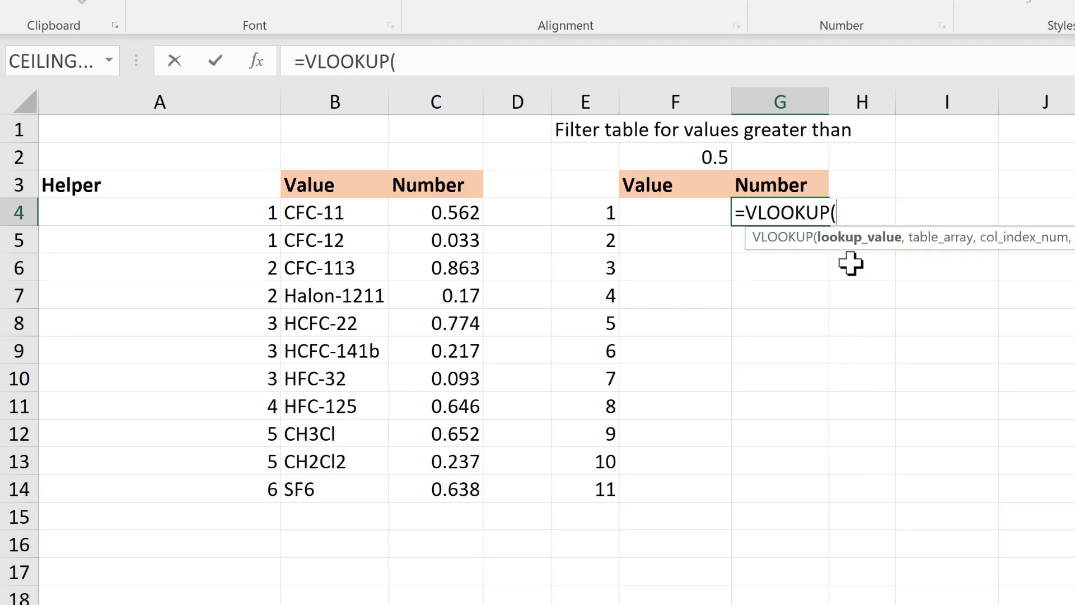
left_click(595, 205)
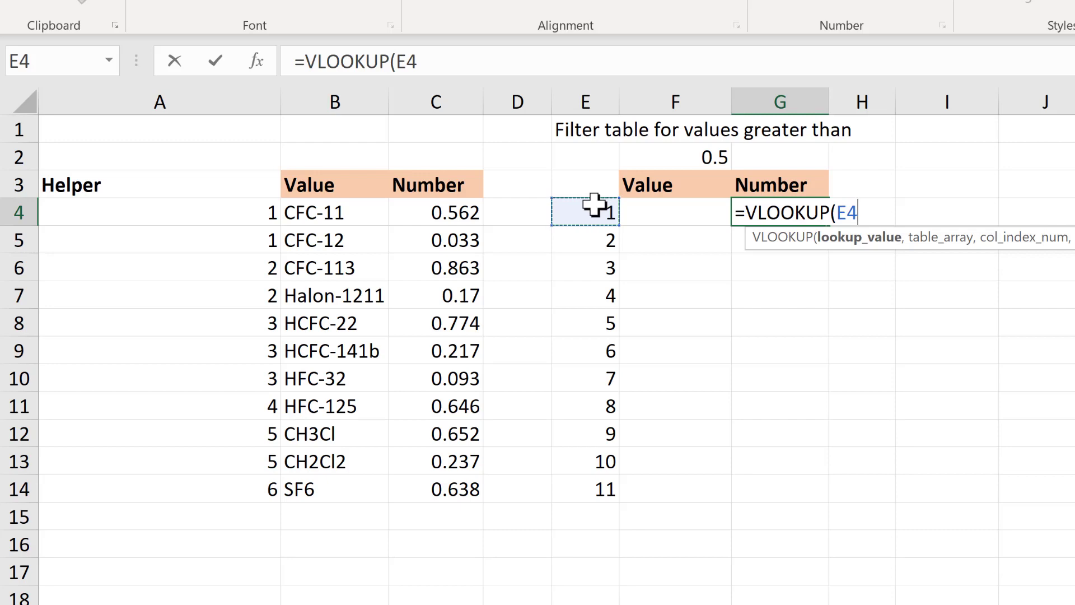
type(",")
left_click_drag(237, 209, 454, 537)
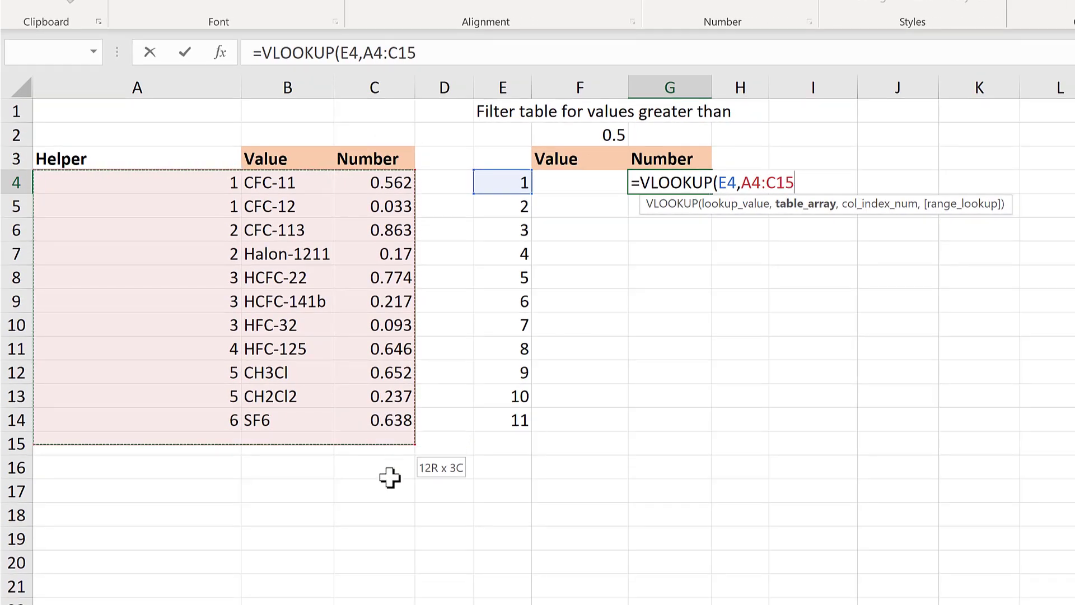
left_click_drag(390, 477, 397, 563)
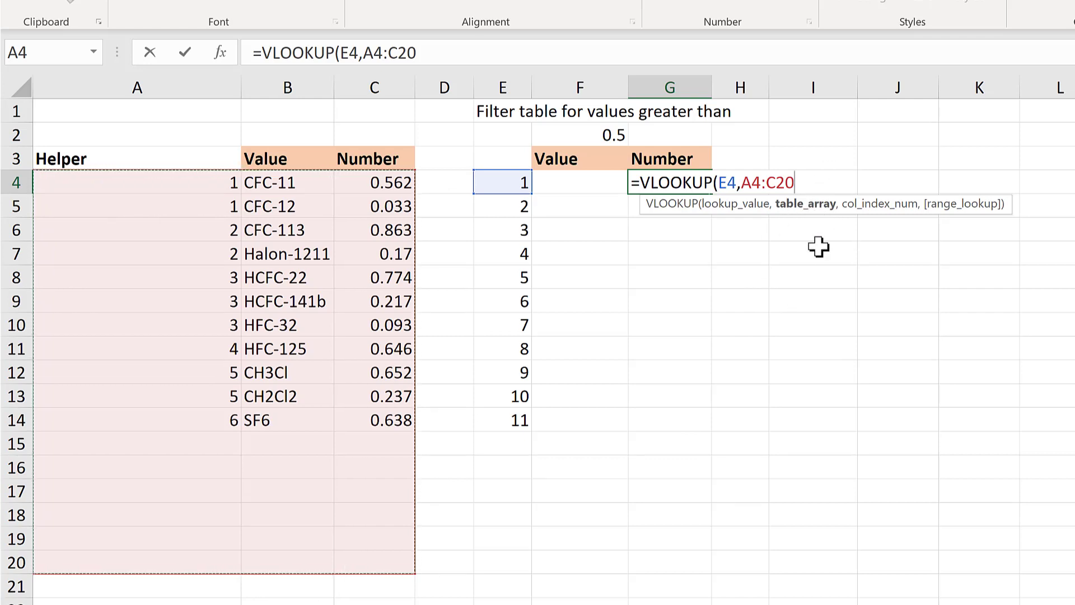
key("F4")
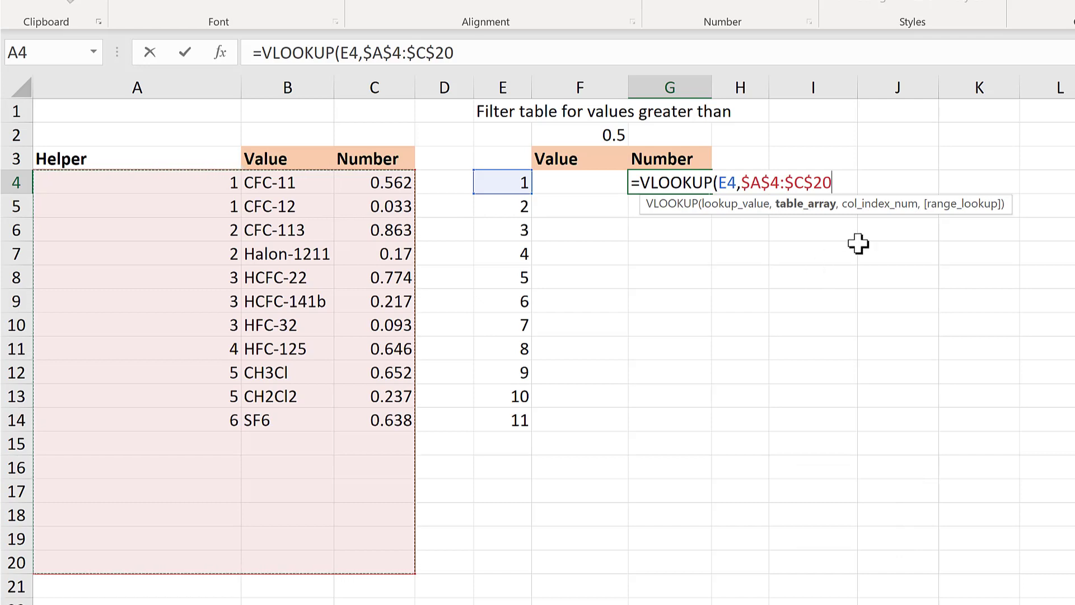
Complete the G4 VLOOKUP with column index 3 and exact match FALSE, and fill it down to G14
type(",")
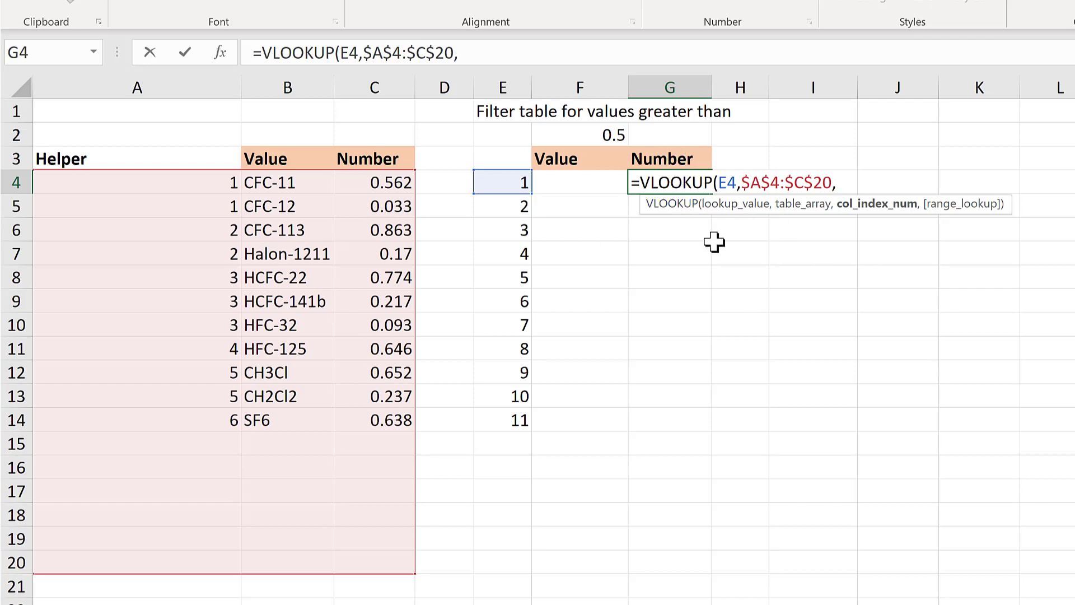
type("3")
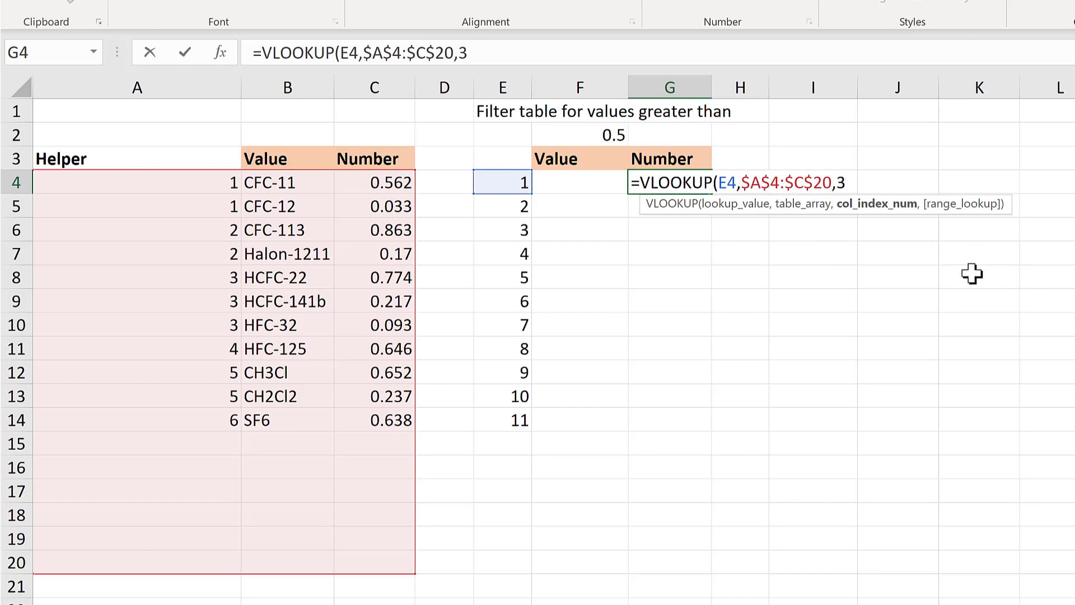
type(",")
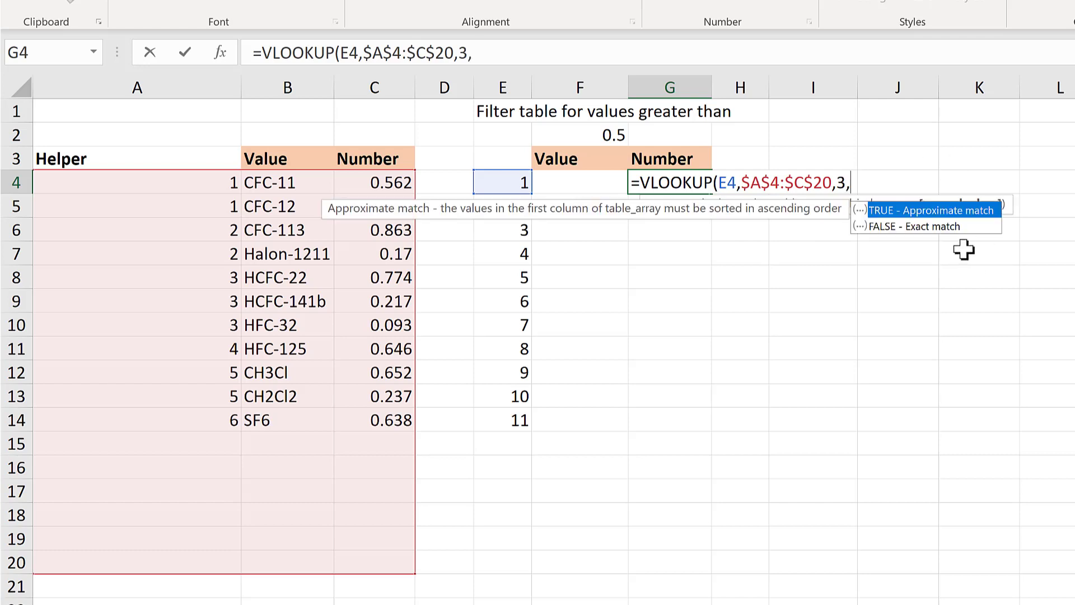
double_click(941, 227)
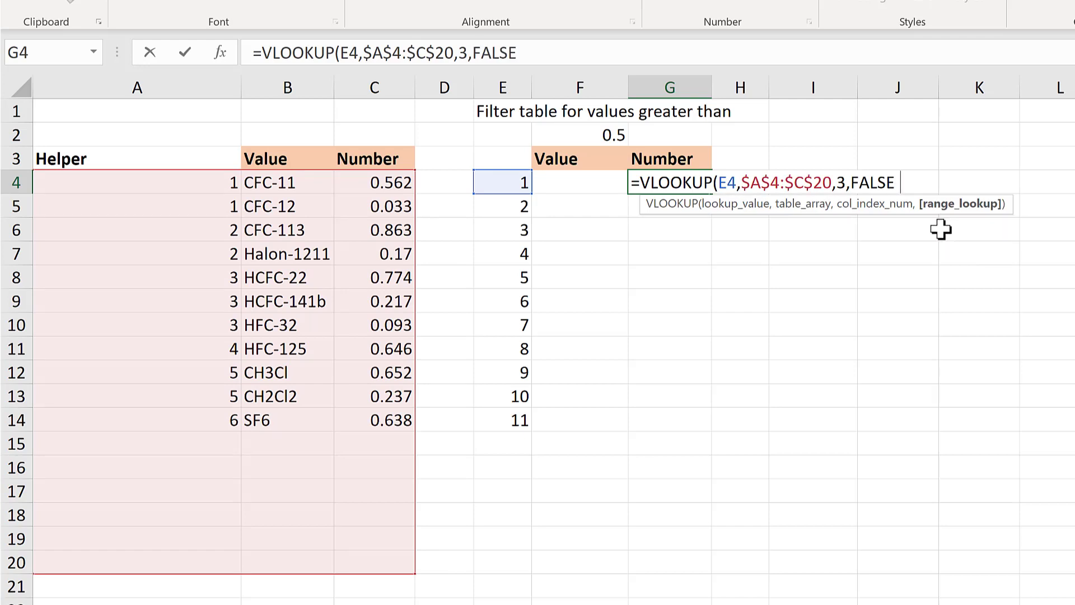
type(")")
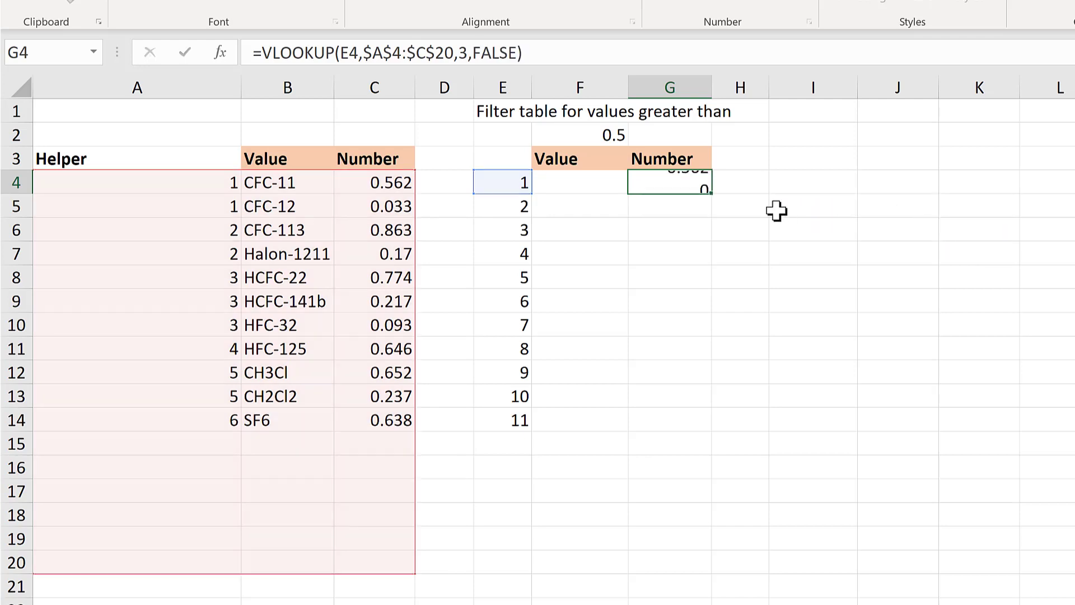
key("Return")
left_click(707, 188)
left_click_drag(711, 345, 685, 428)
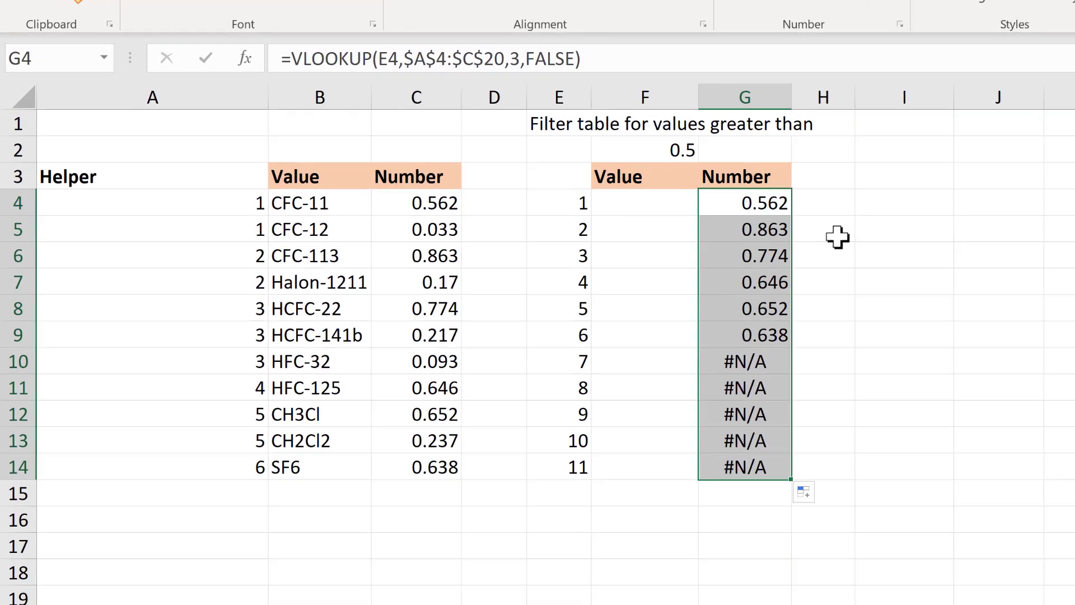
Examine the lookup results in G10:G14 against their index numbers in E10:E14 and the Helper column
left_click(800, 206)
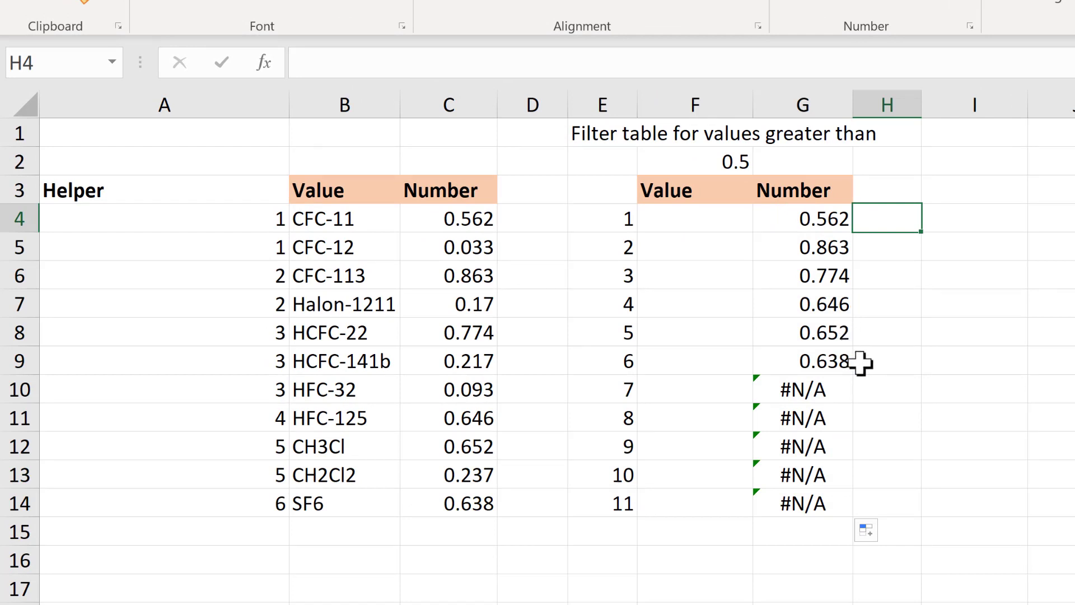
left_click_drag(814, 392, 811, 502)
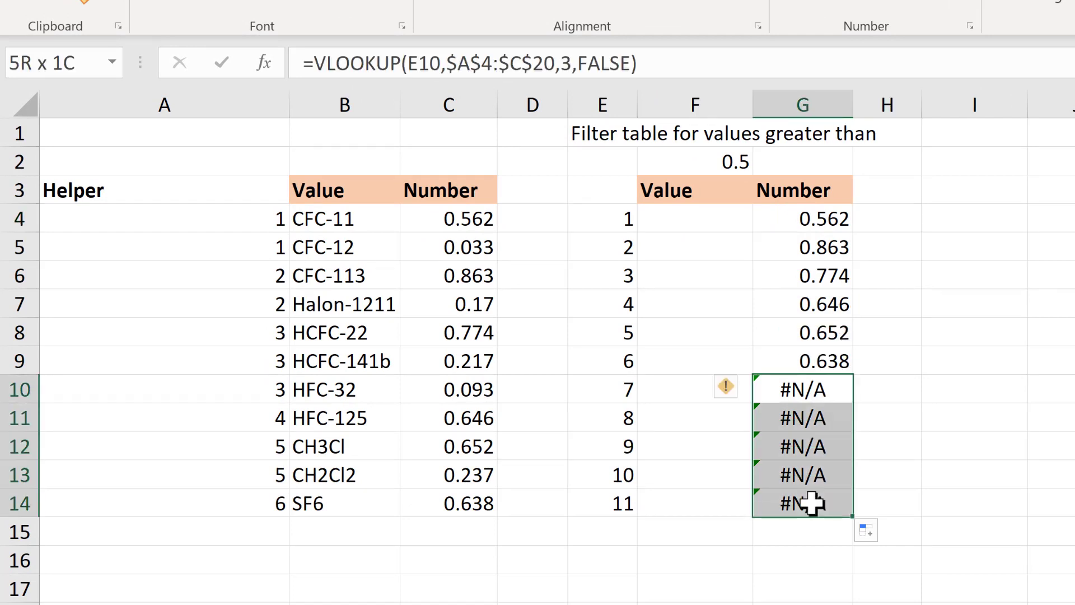
left_click(598, 392)
left_click_drag(610, 448, 616, 499)
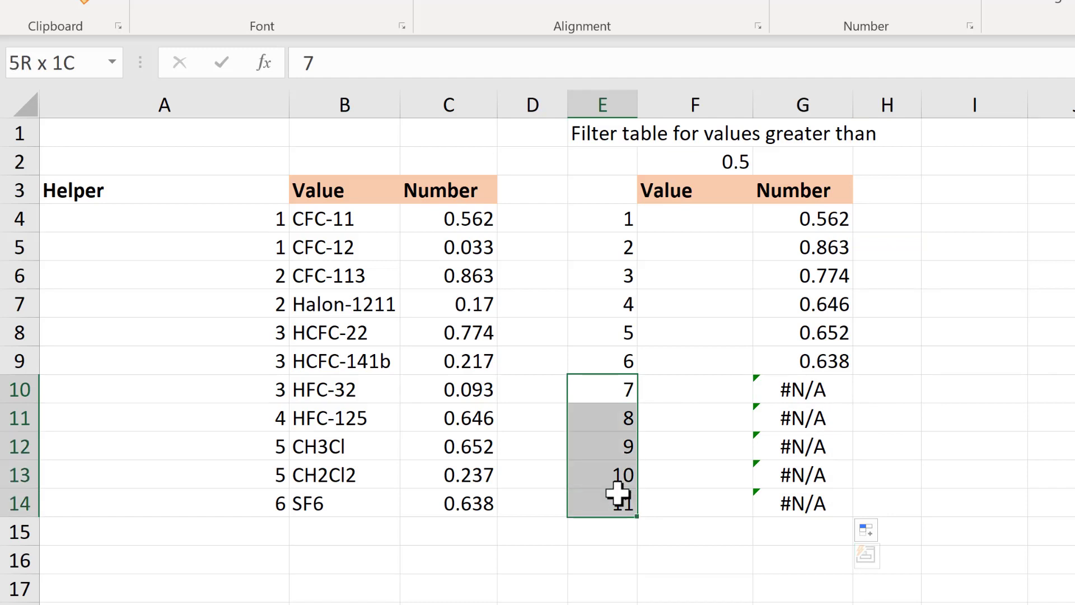
left_click(248, 370)
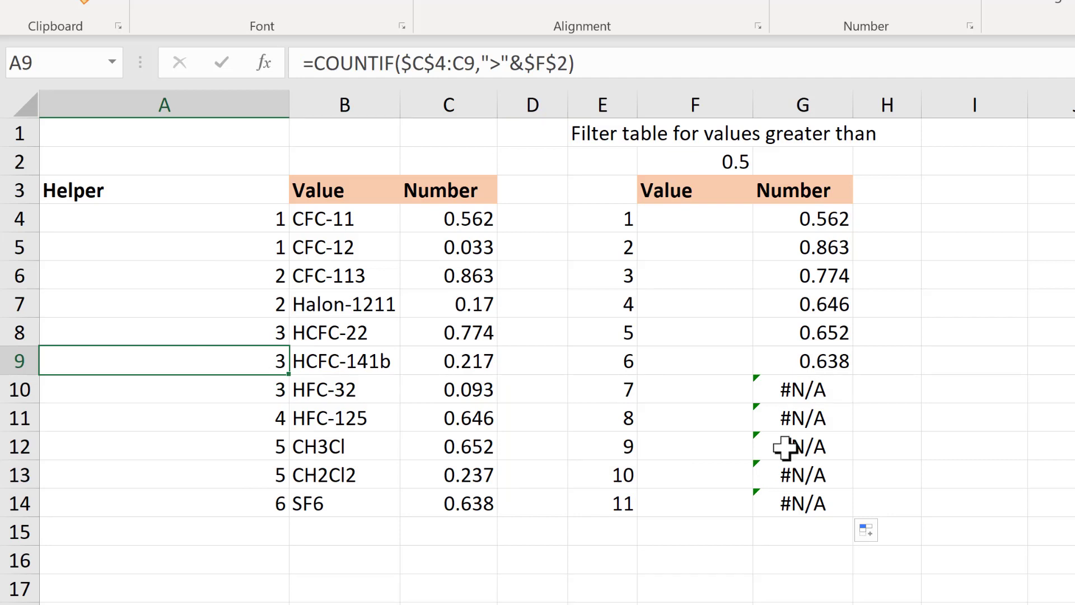
left_click(818, 389)
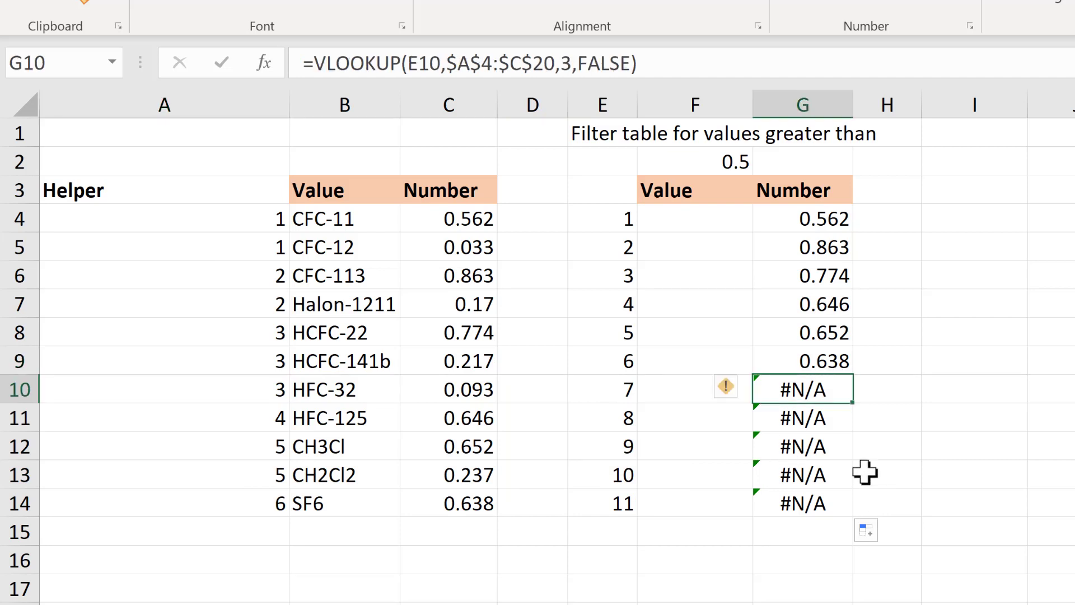
Wrap the G4 VLOOKUP in IFERROR with an empty string "" as the fallback, and fill it down to G14
left_click(794, 215)
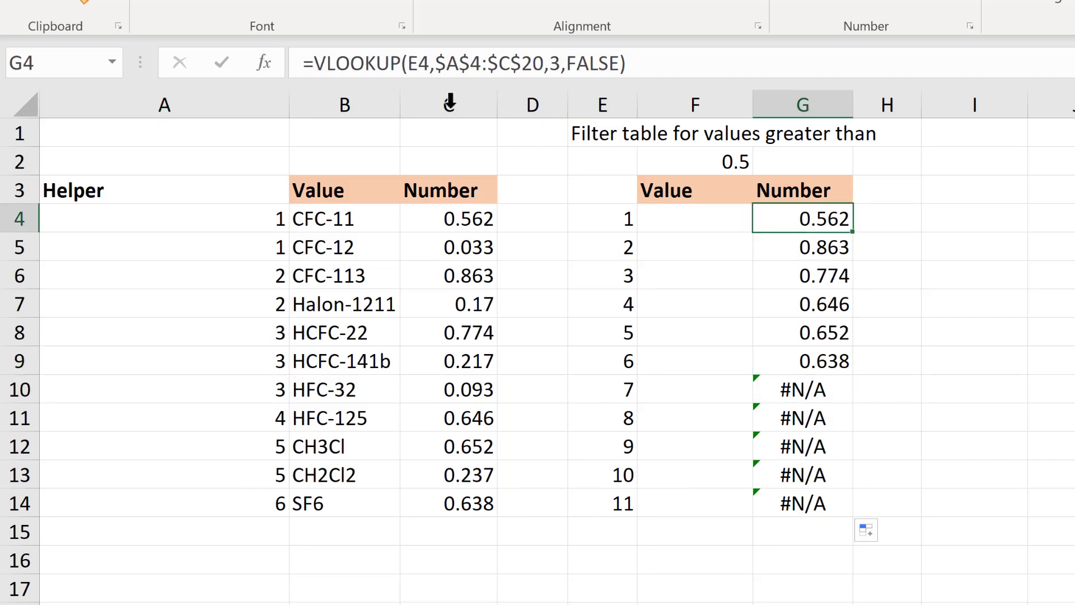
left_click(314, 63)
type("iferror")
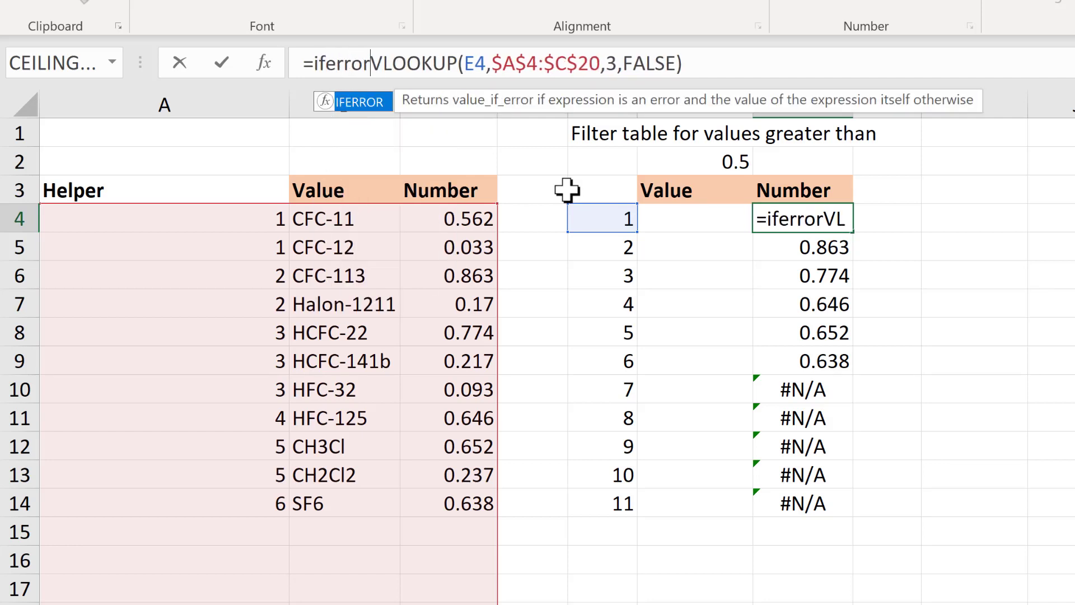
key("Tab")
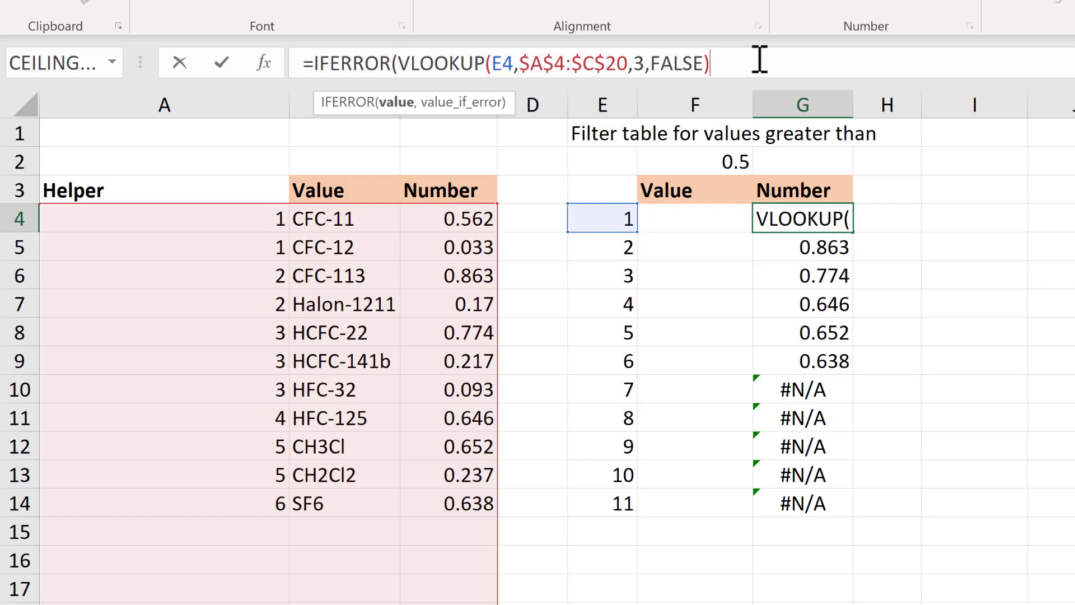
type(",")
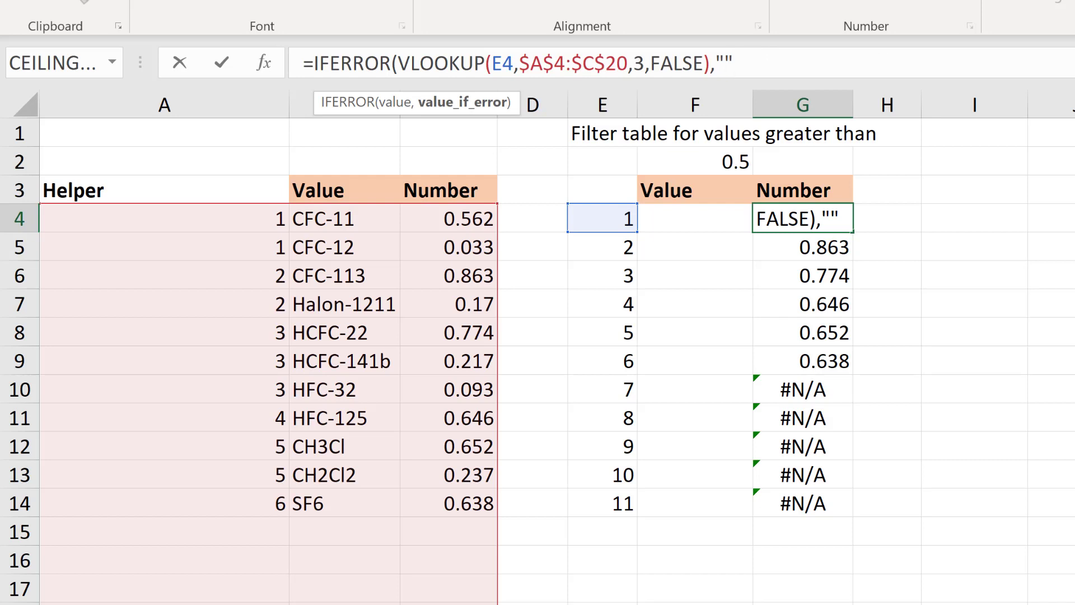
type("\"\")")
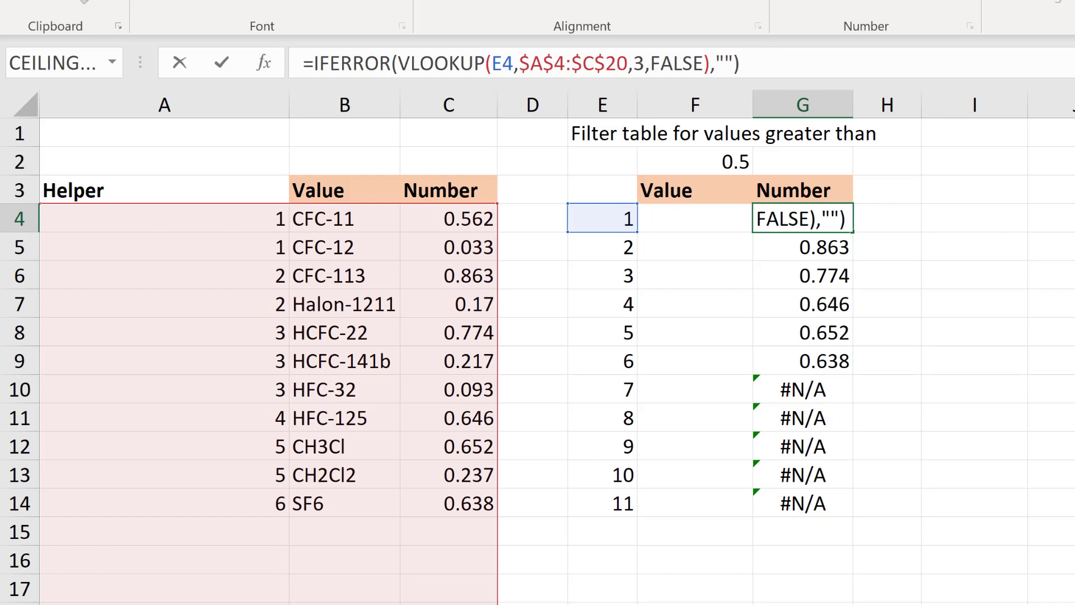
key("Return")
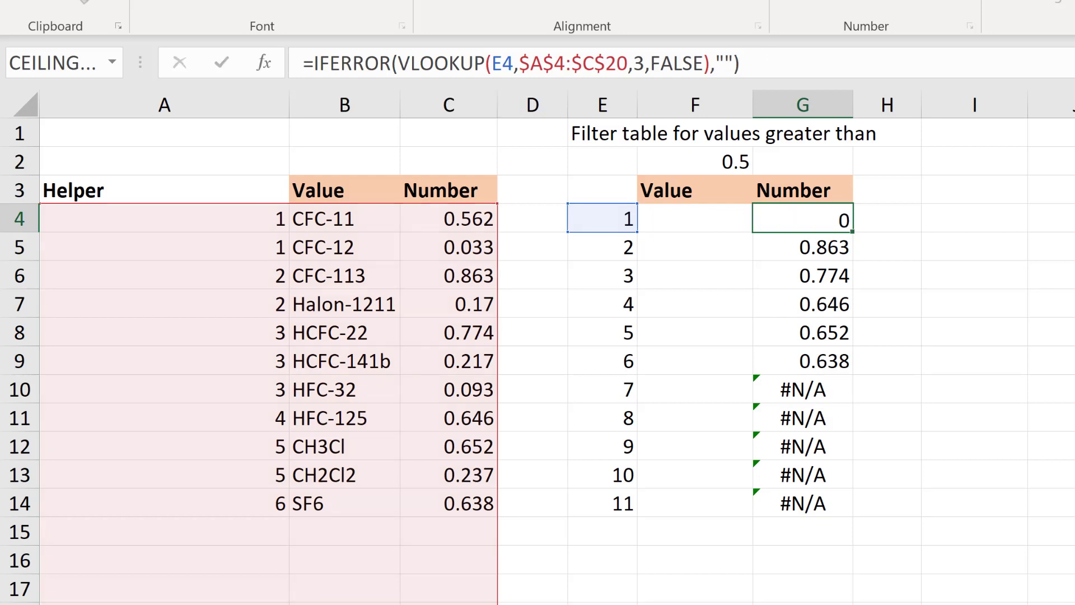
left_click(815, 217)
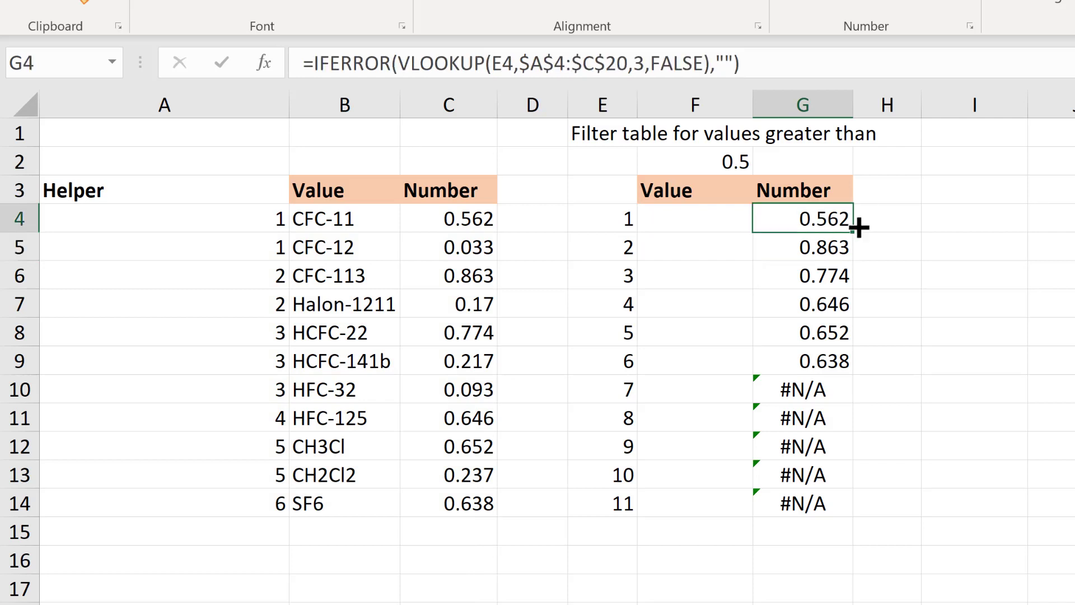
double_click(853, 234)
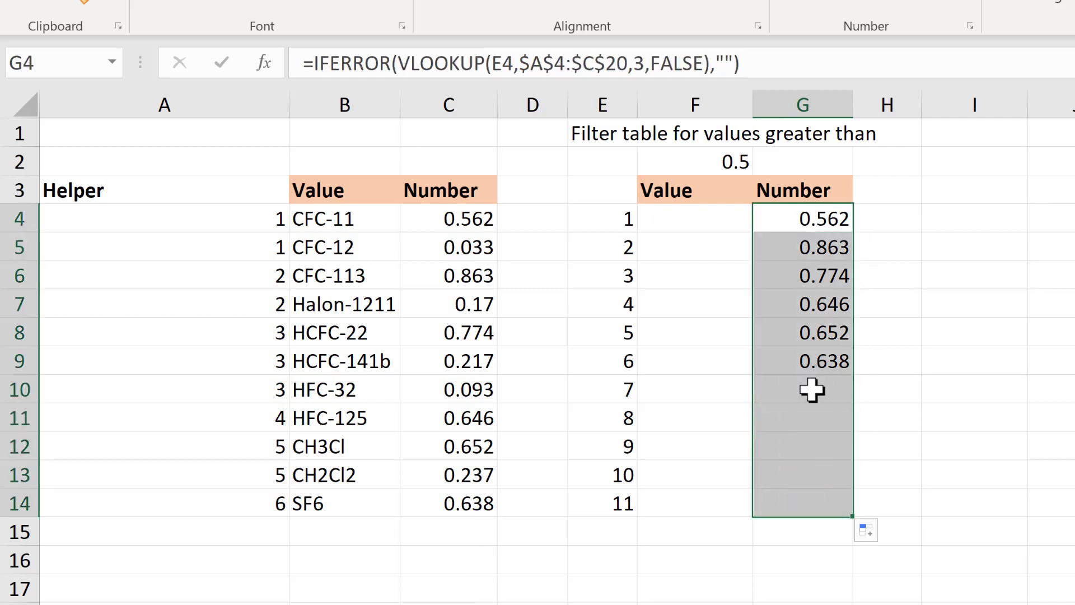
left_click_drag(804, 389, 811, 504)
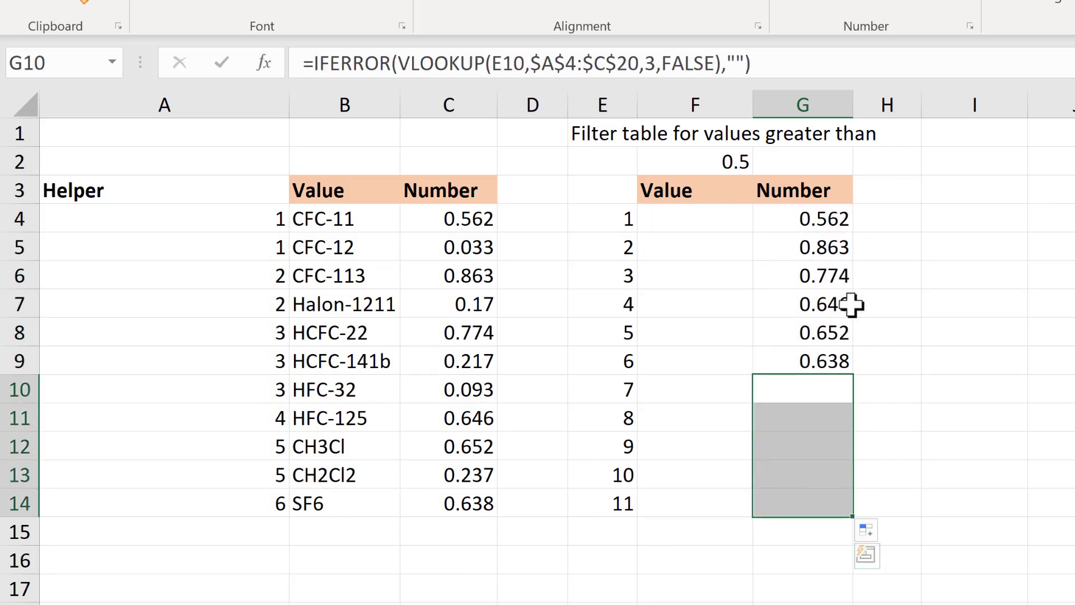
Copy the G4 formula into F4 and point its lookup value back to E4
left_click(809, 225)
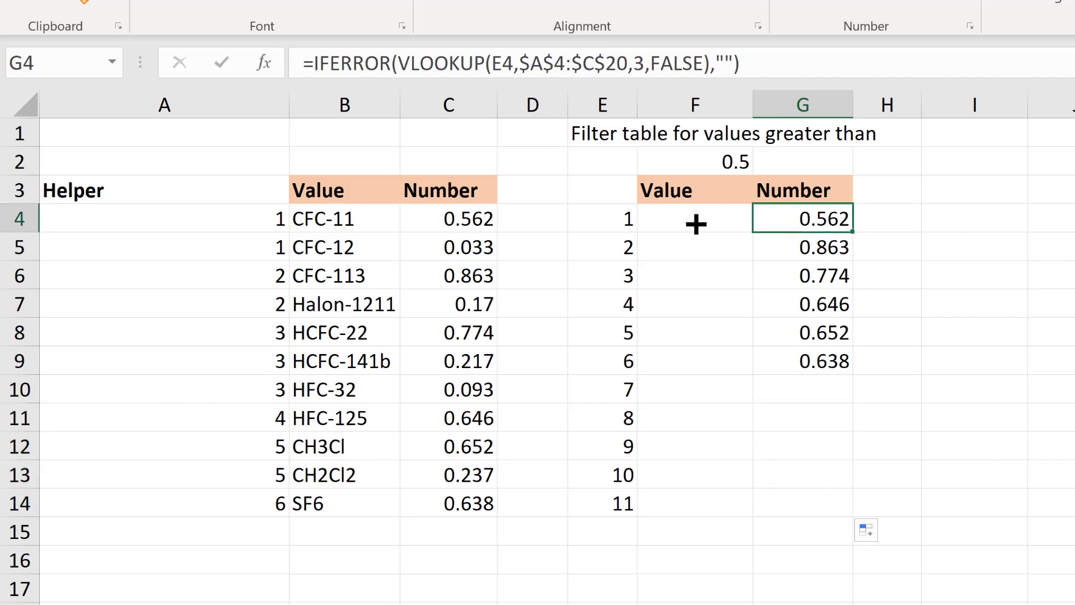
left_click(689, 220, "shift")
left_click(693, 220)
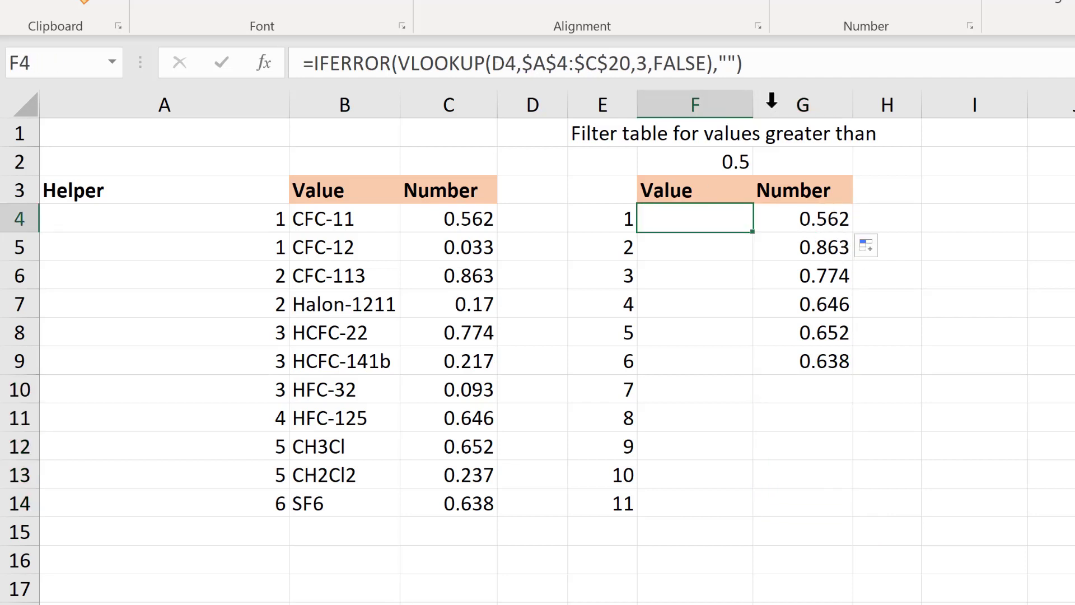
left_click(767, 62)
left_click(605, 241)
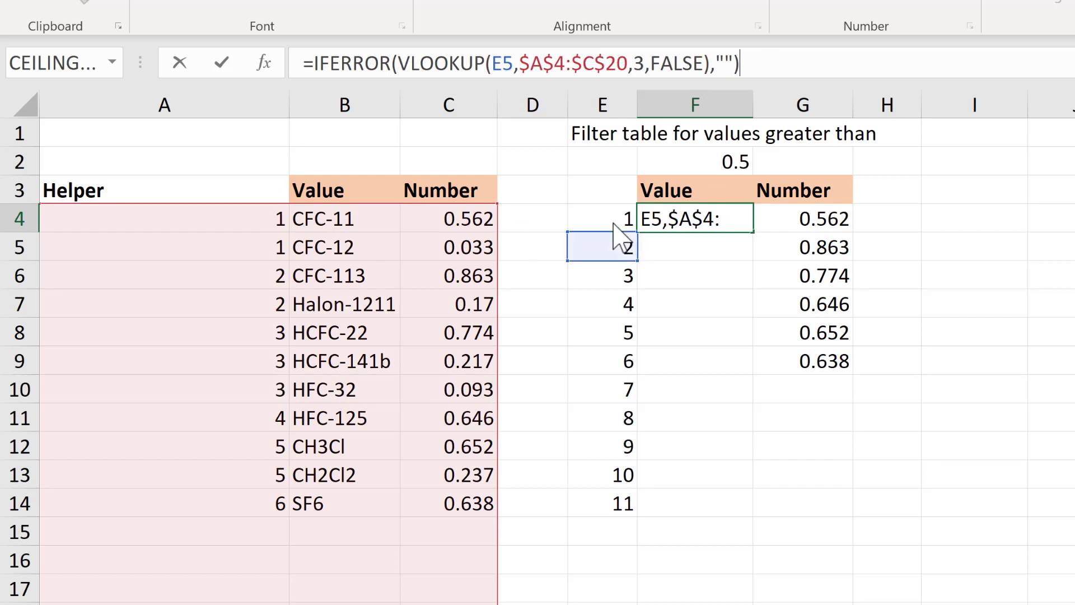
left_click(616, 227)
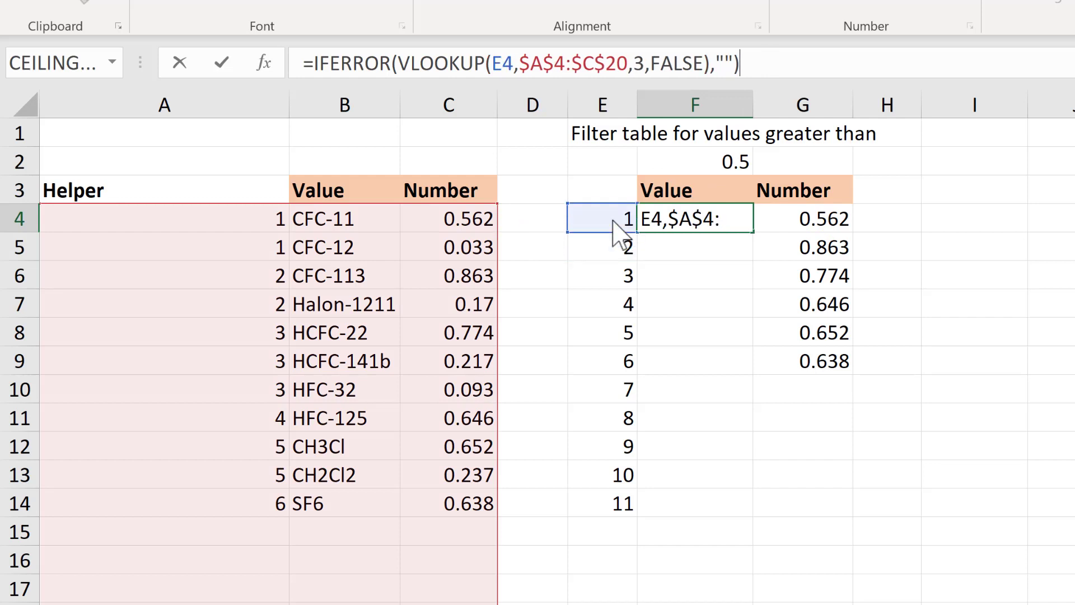
Change the F4 VLOOKUP's column index to 2 and fill the formula down to F14
left_click(646, 63)
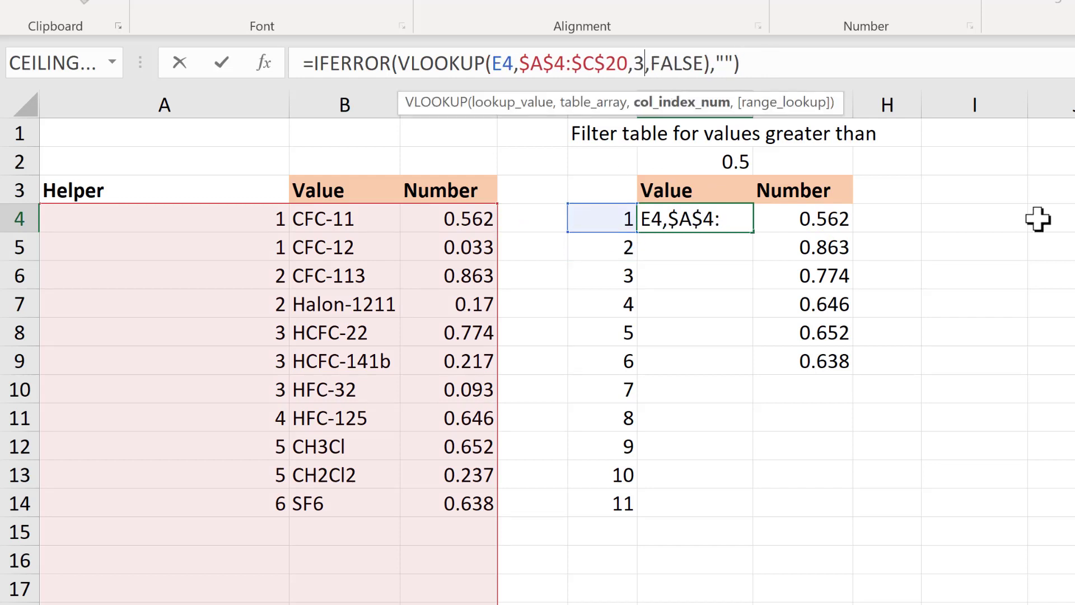
key("BackSpace")
type("2")
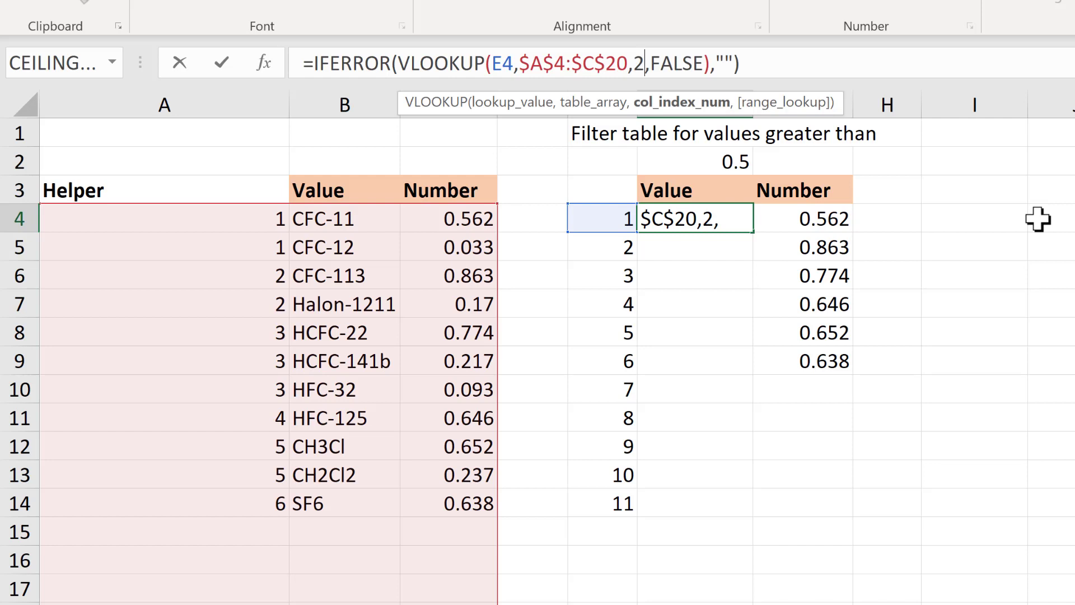
key("Return")
left_click(731, 220)
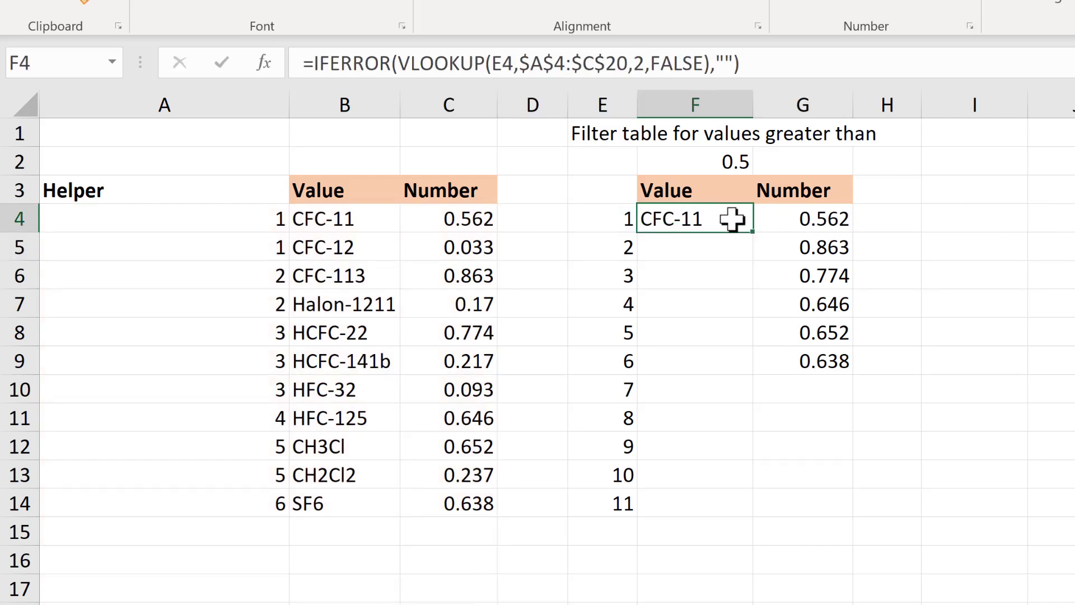
double_click(753, 240)
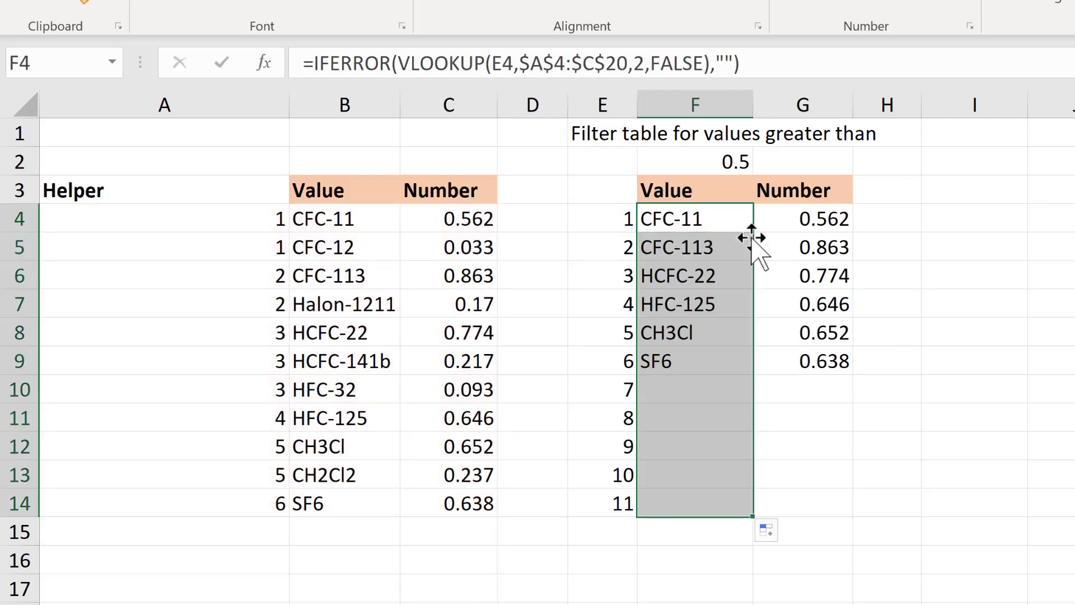
Compare the filtered results in F4:G9 with the source table's values and numbers
left_click_drag(694, 220, 704, 362)
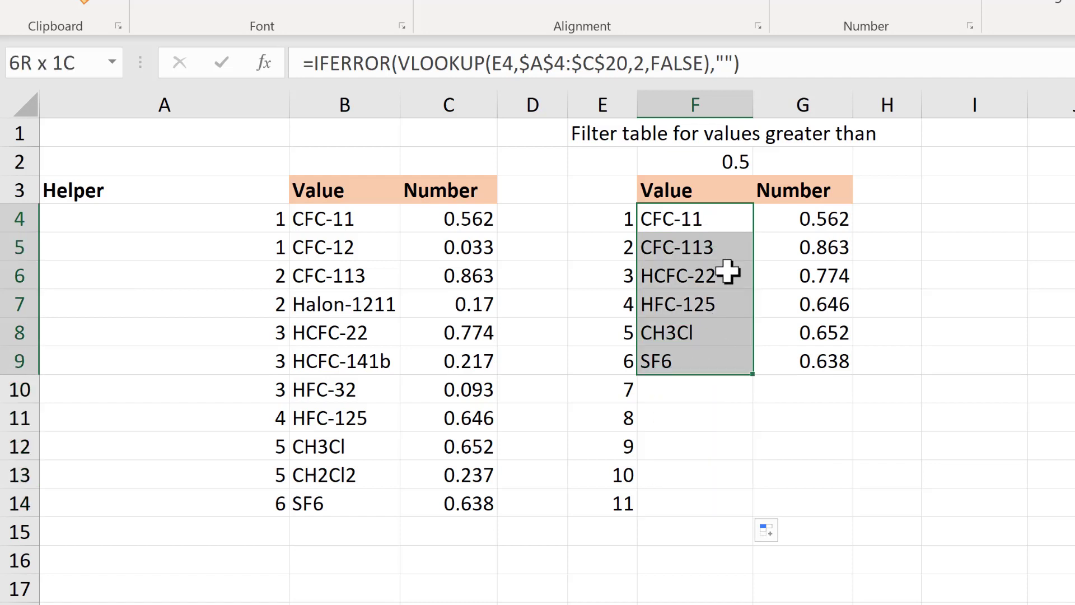
left_click_drag(353, 247, 445, 481)
left_click_drag(719, 224, 816, 365)
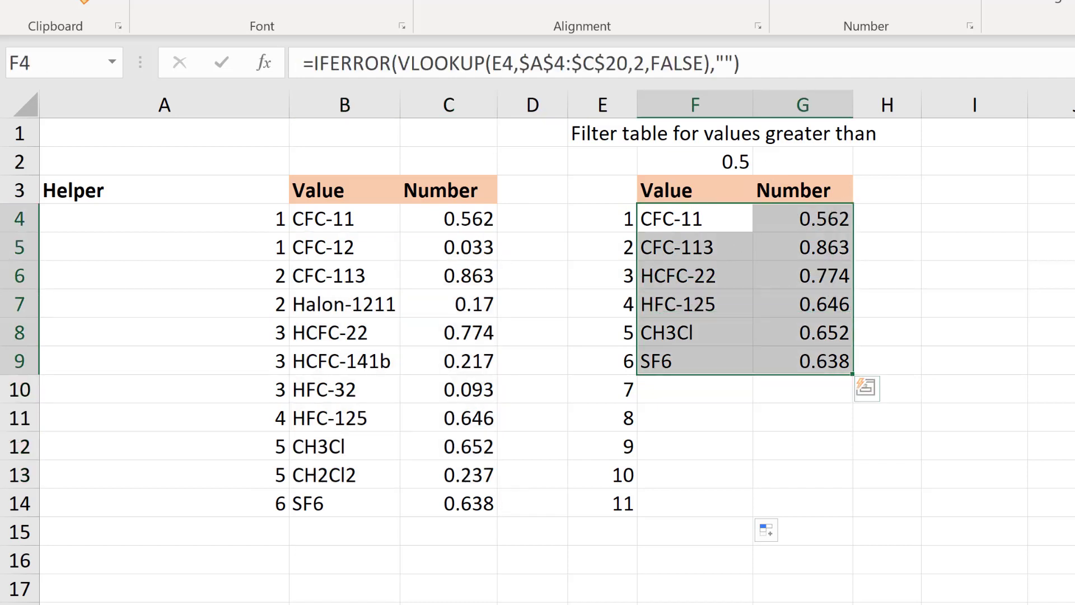
left_click(905, 251)
Extend the Helper column's COUNTIF formula from A14 down to A20
left_click(271, 510)
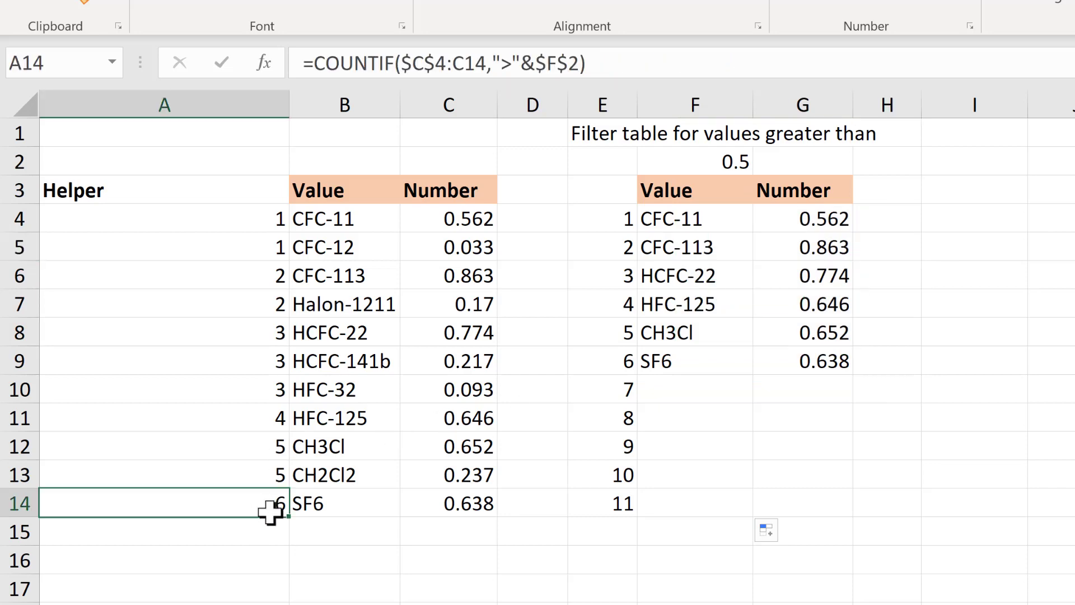
left_click_drag(286, 518, 260, 604)
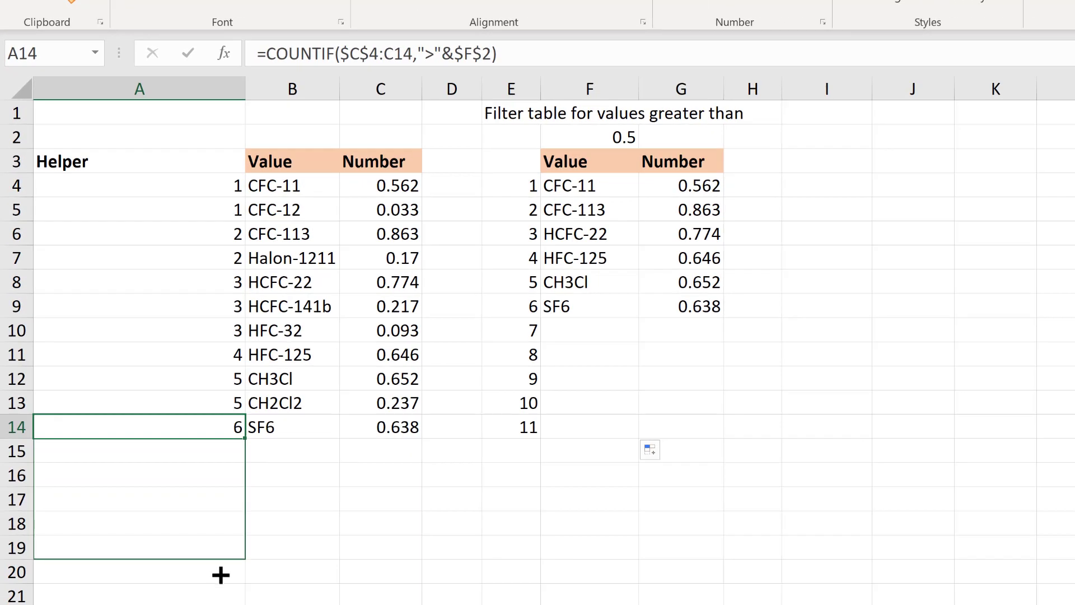
left_click_drag(220, 575, 221, 574)
left_click(283, 453)
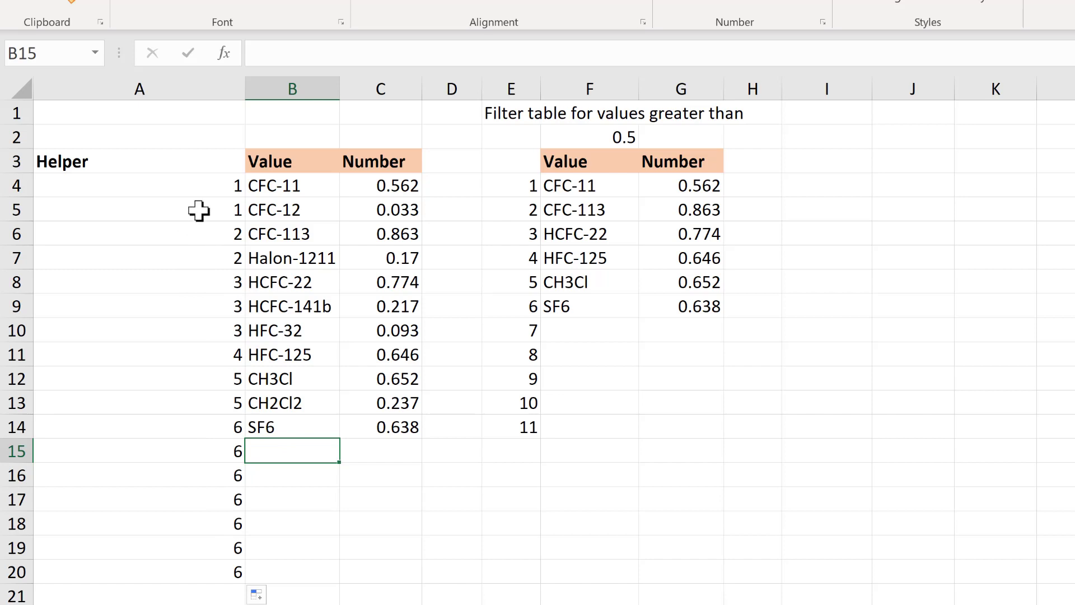
Wrap A4's COUNTIF formula in an IF that tests C4>$F$2 and returns an empty string "" when false
left_click(190, 188)
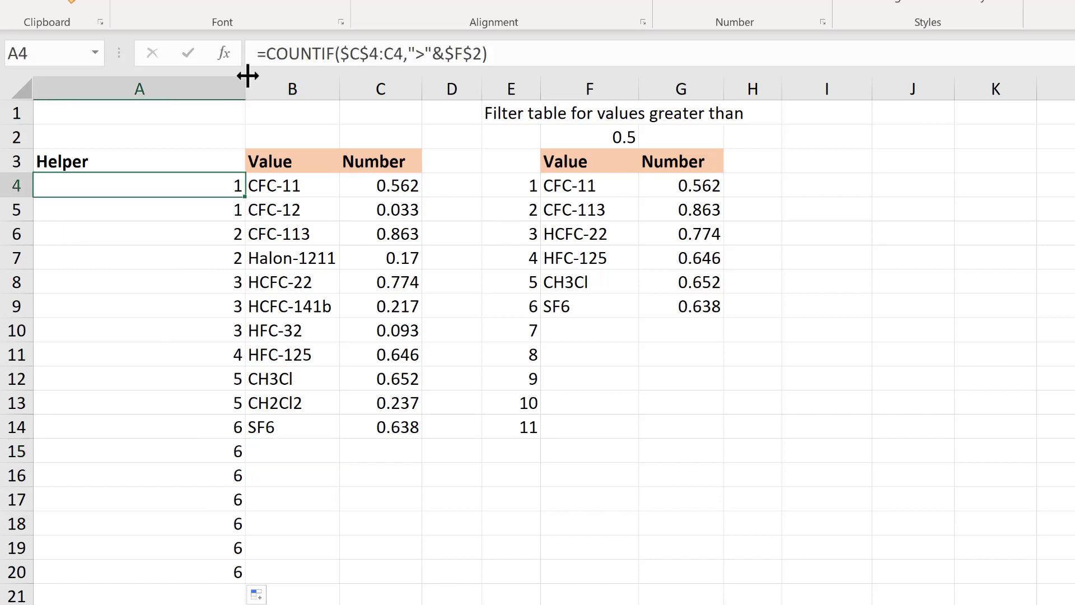
left_click(268, 54)
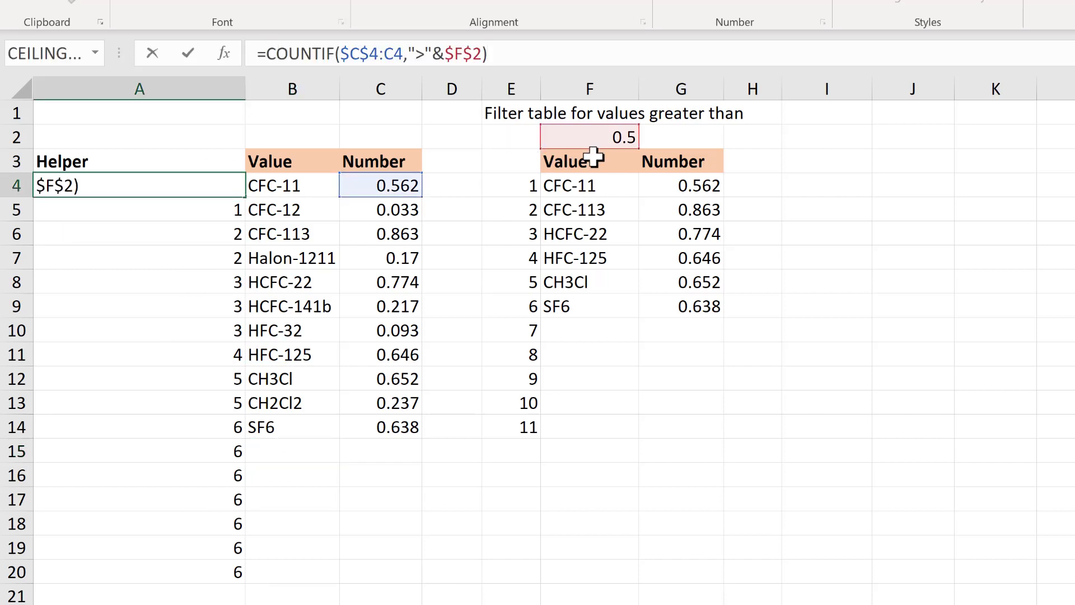
type("if(")
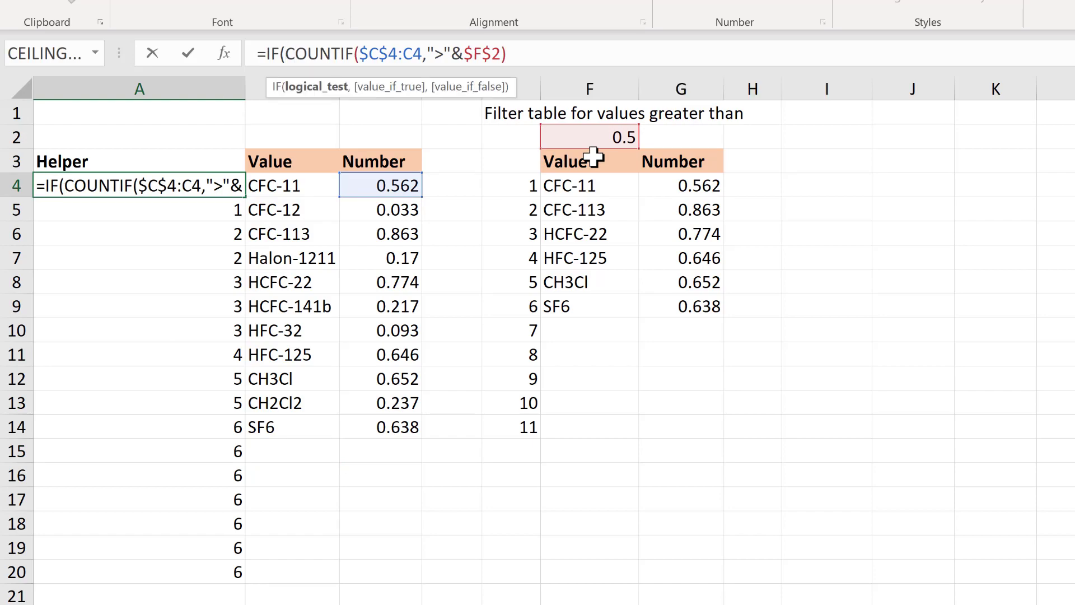
left_click(365, 182)
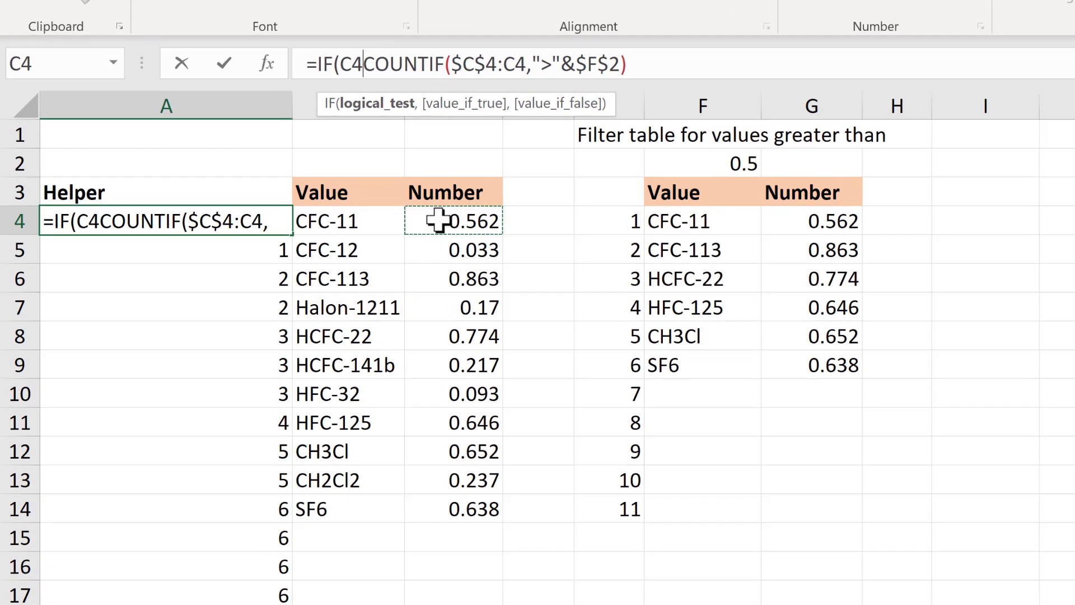
type(">")
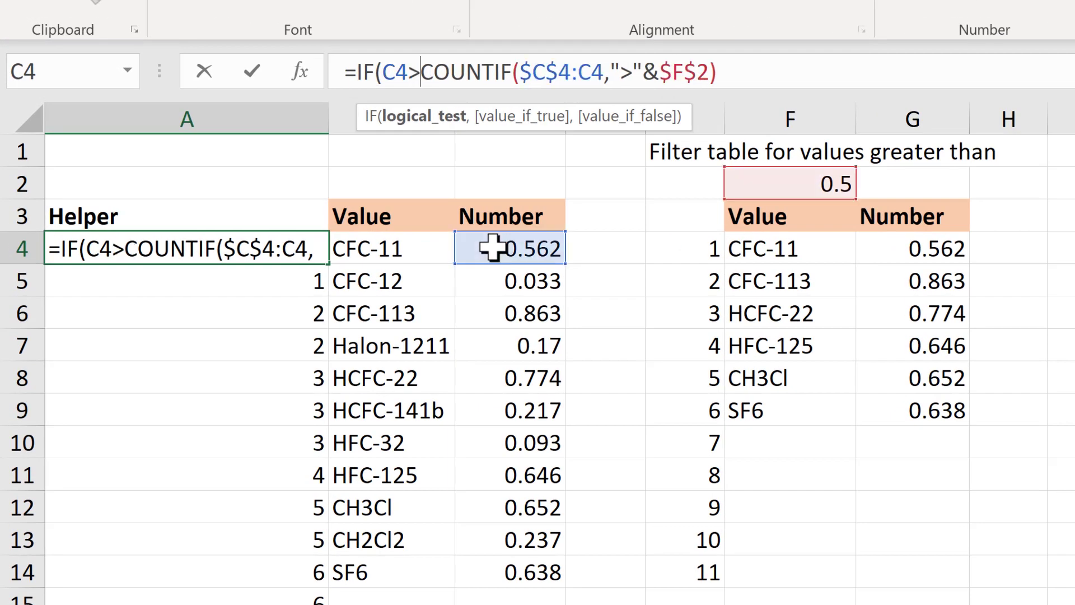
left_click(810, 179)
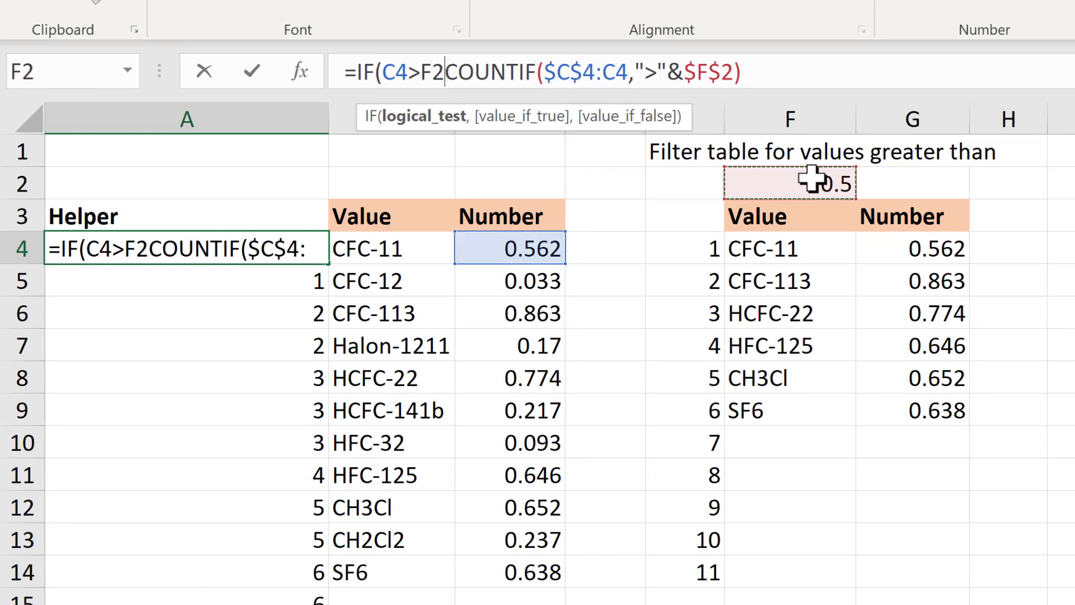
key("F4")
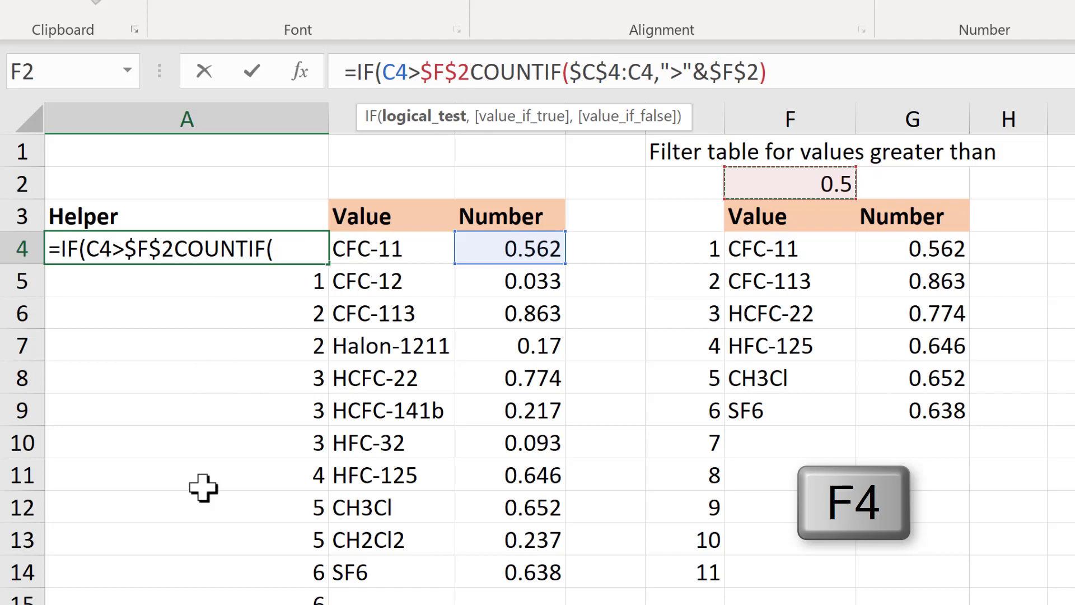
type(",")
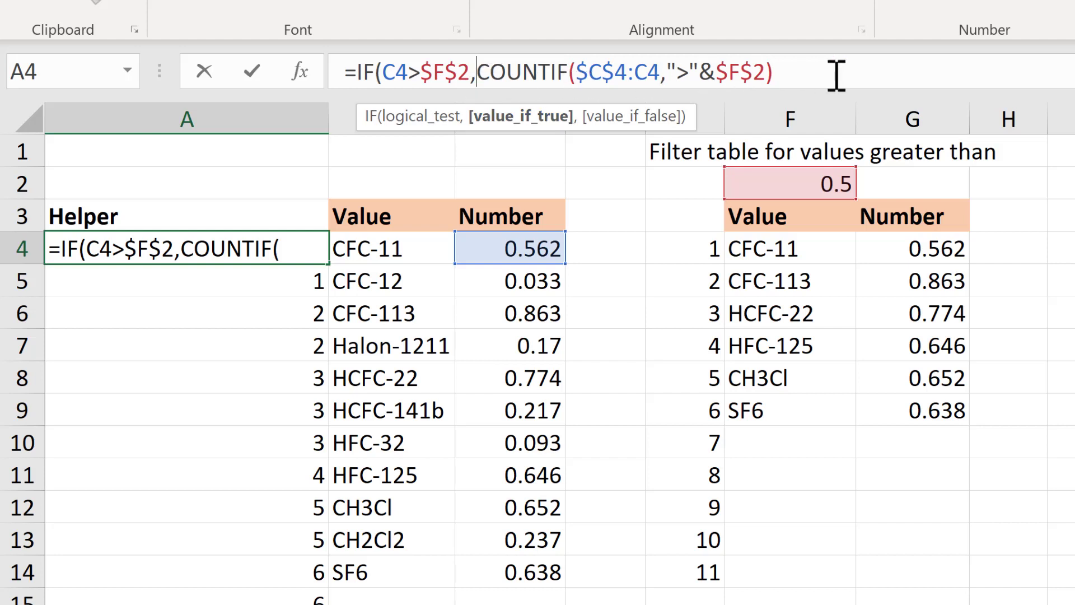
type(",")
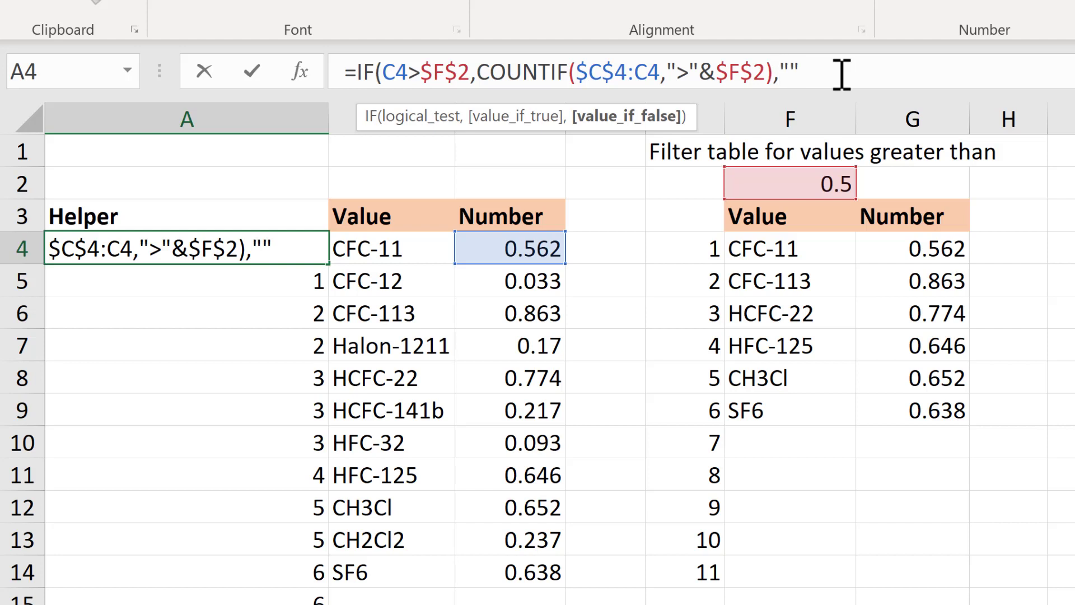
type(")")
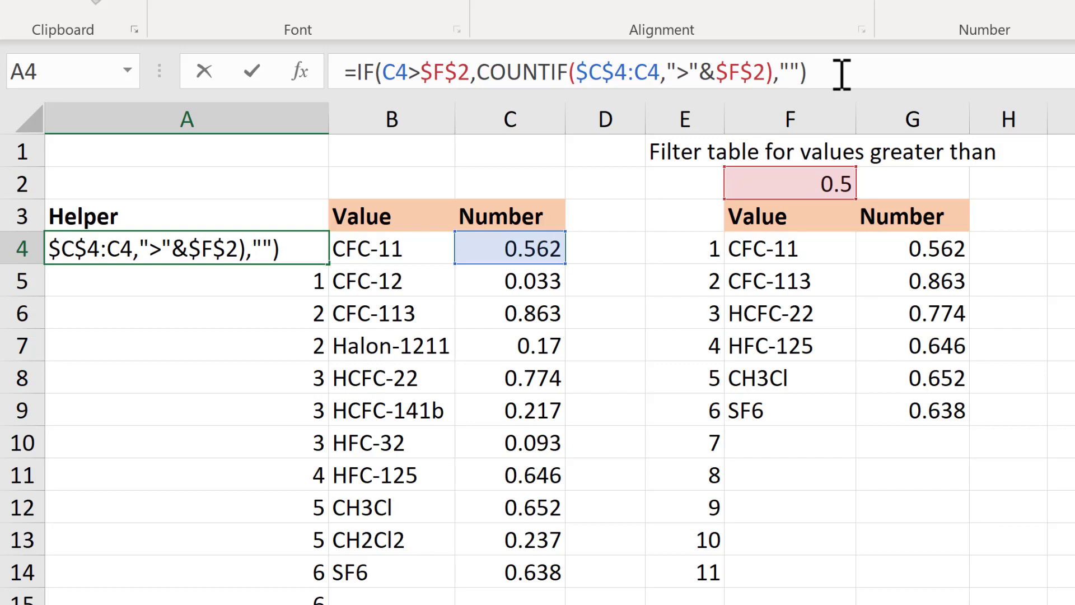
key("Return")
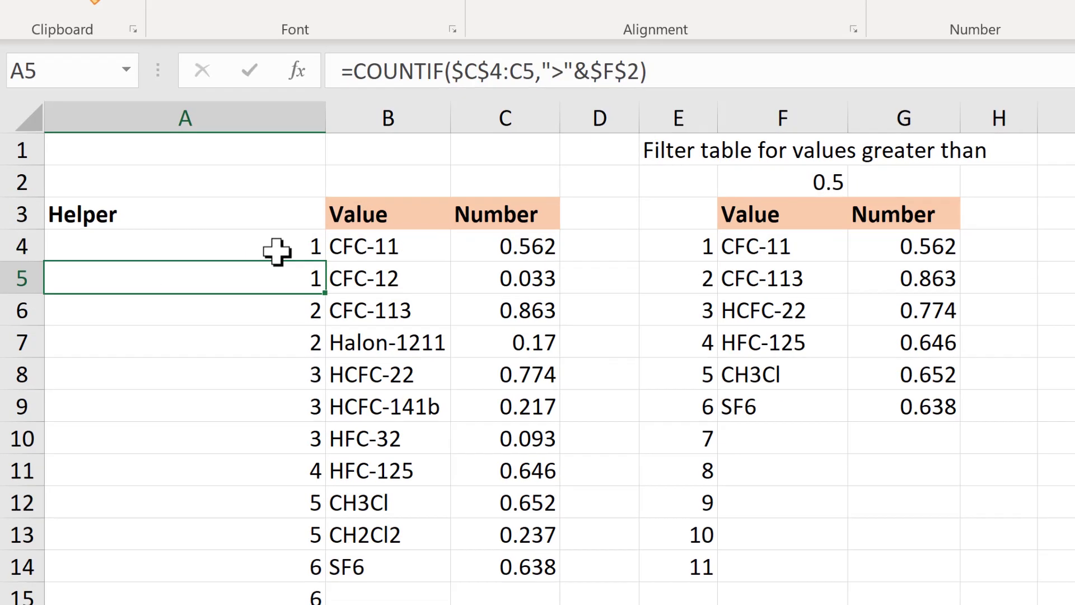
Fill the Helper column's IF/COUNTIF formula from A4 down to A20
left_click(278, 250)
left_click_drag(264, 211, 259, 604)
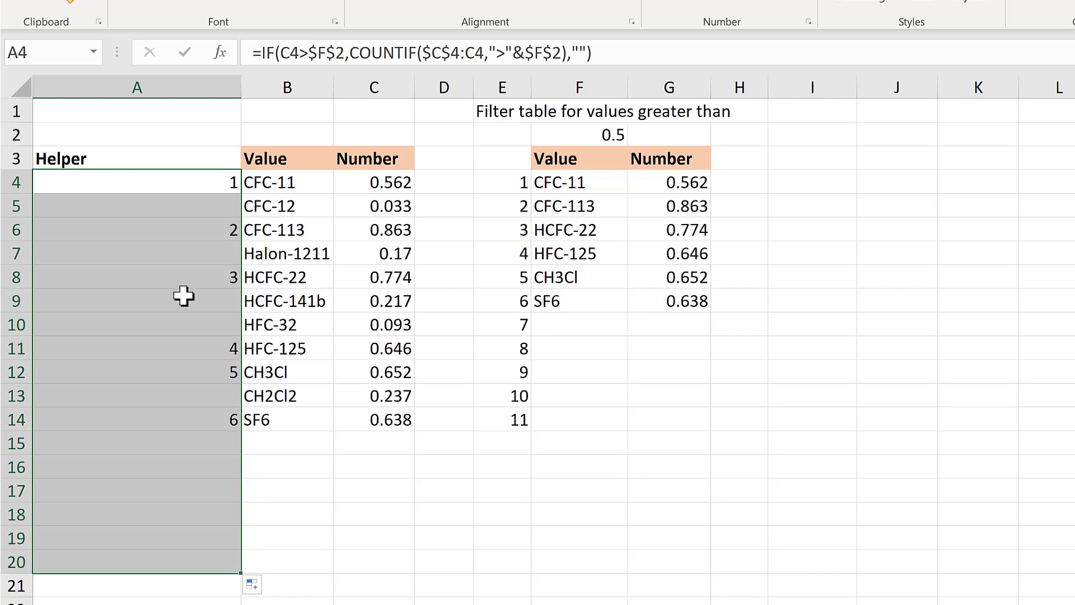
left_click(193, 273)
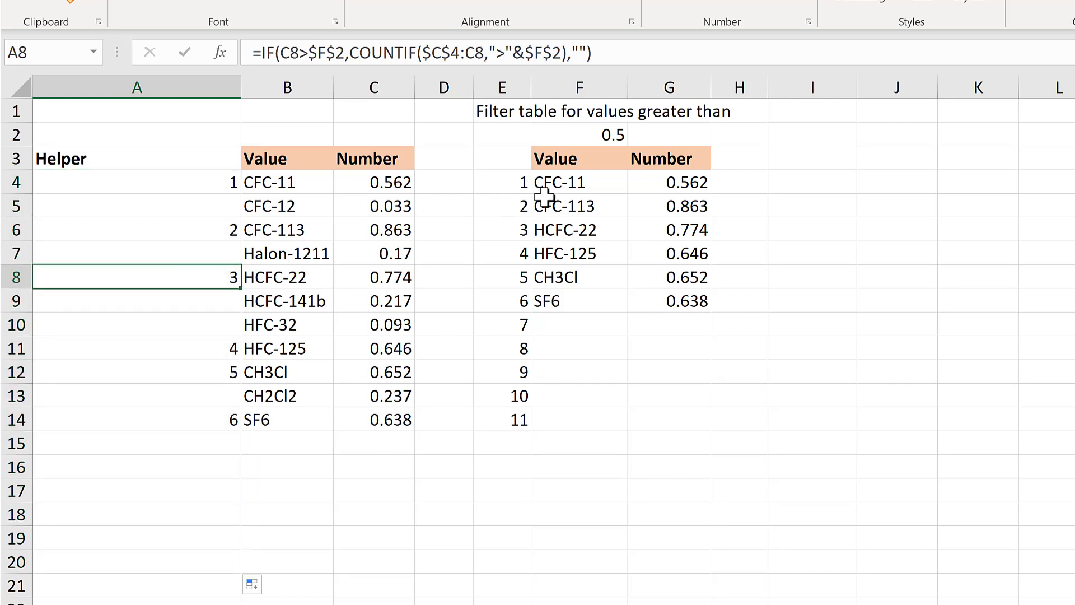
Replace the lookup value in F4's VLOOKUP with ROWS($B$4:B4), making only the first B4 reference absolute
left_click(568, 184)
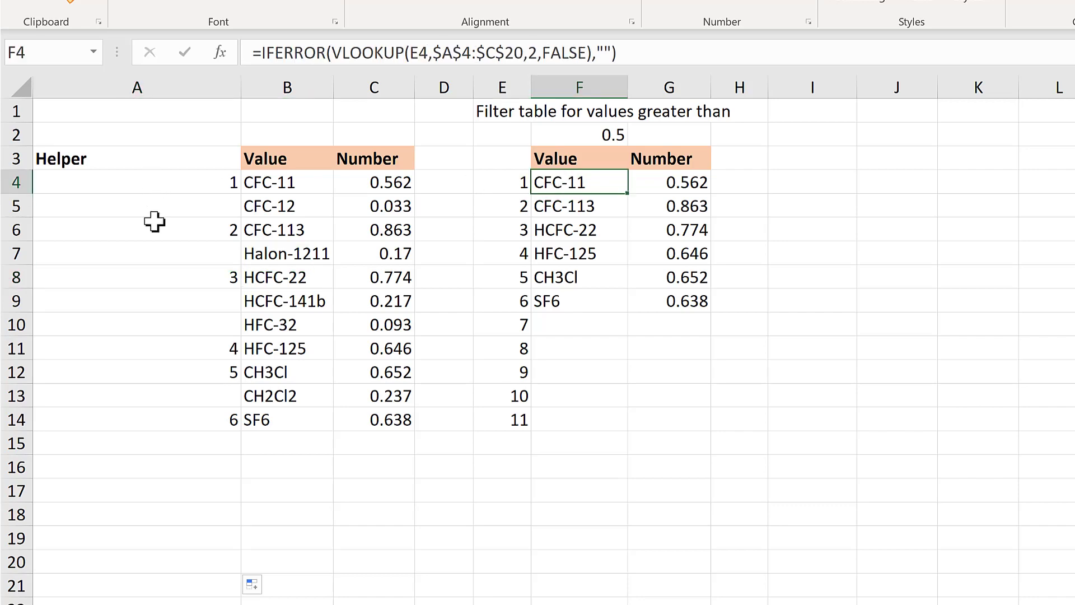
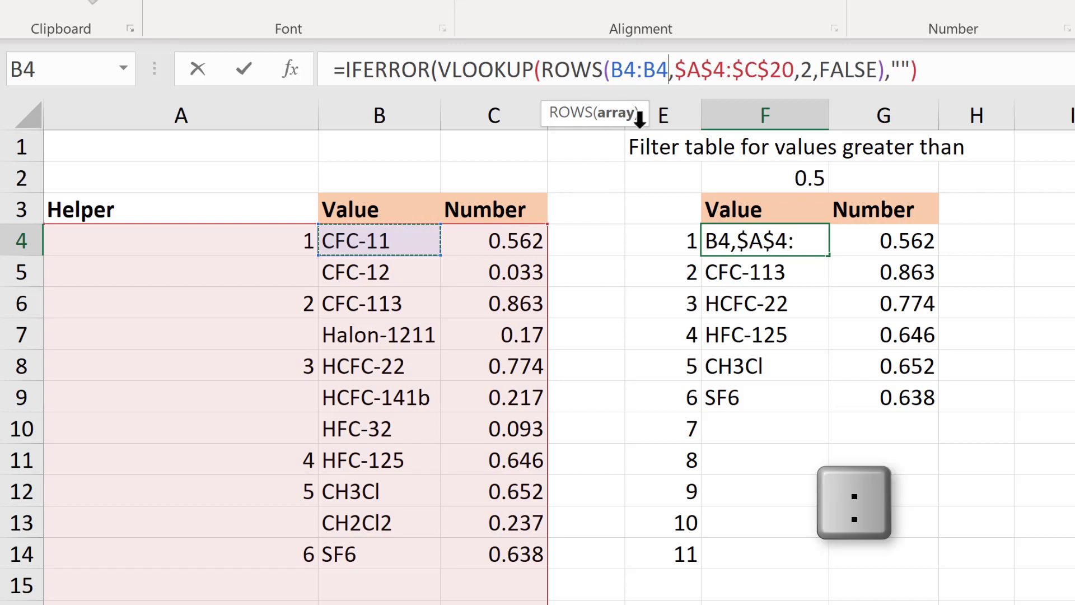
type(")")
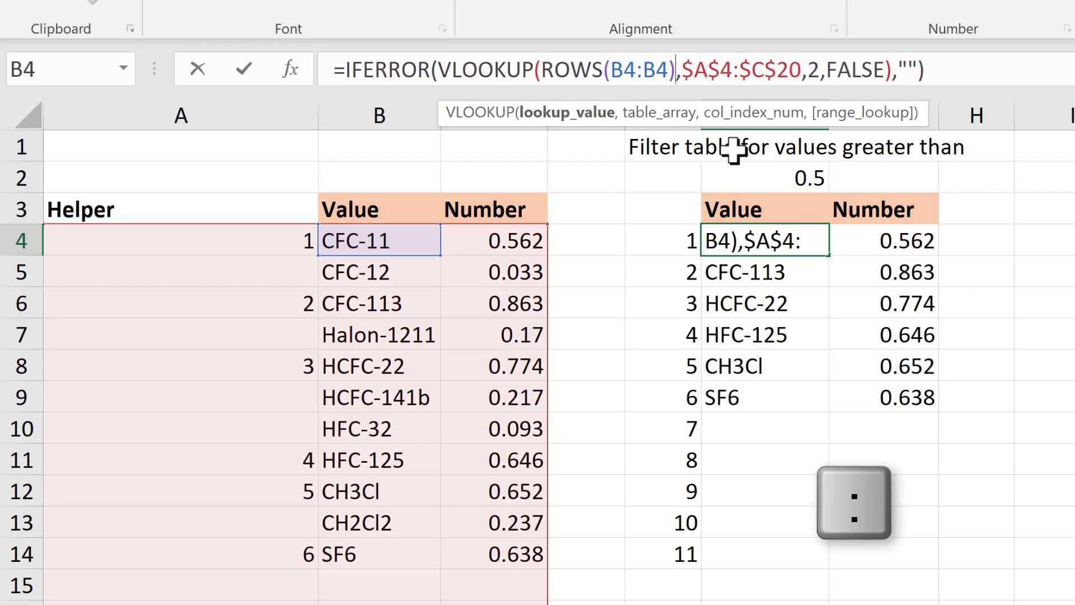
left_click(626, 70)
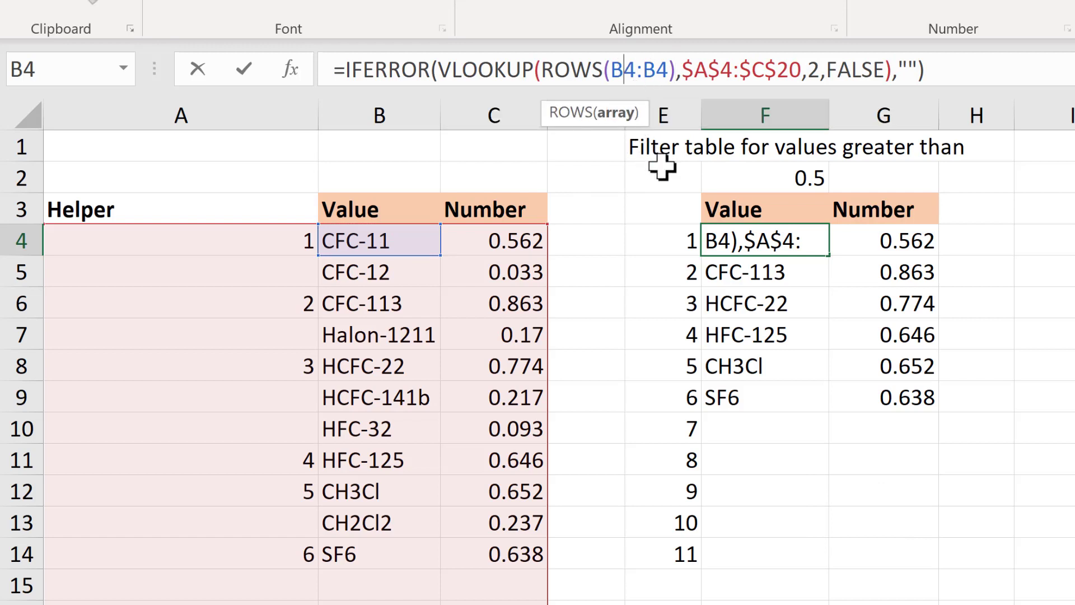
key("F4")
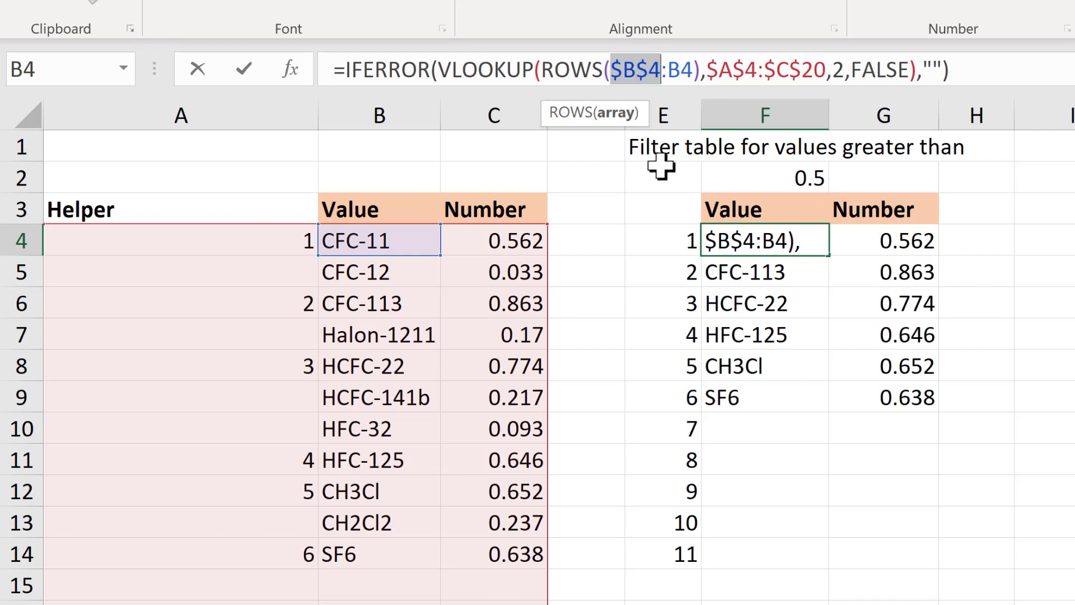
left_click(635, 72)
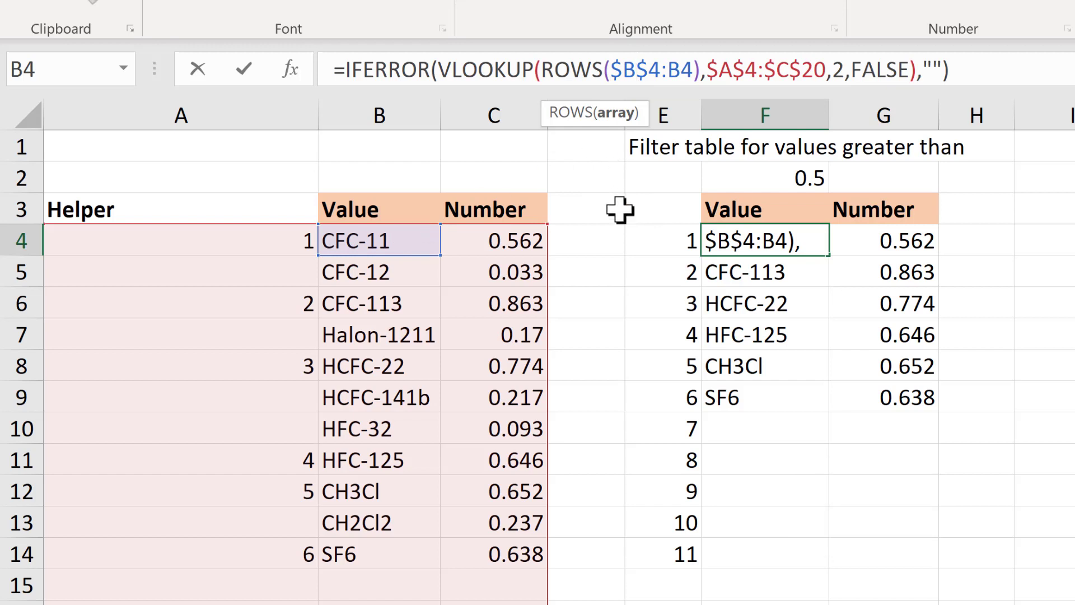
Evaluate the ROWS($B$4:B4) part of F4's formula in place, and restore the original expression
left_click_drag(700, 70, 538, 67)
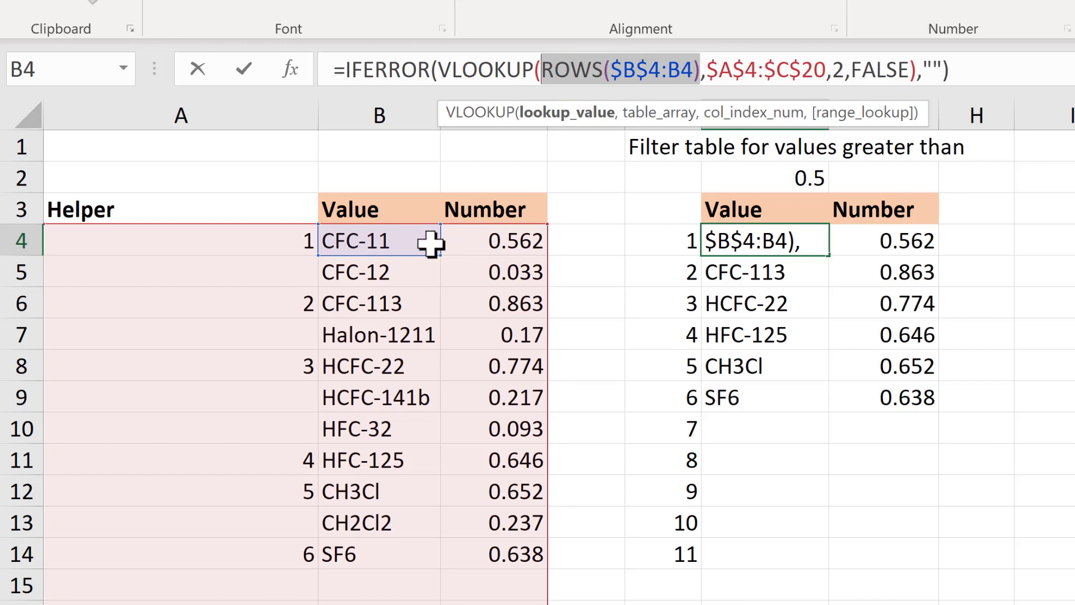
key("F9")
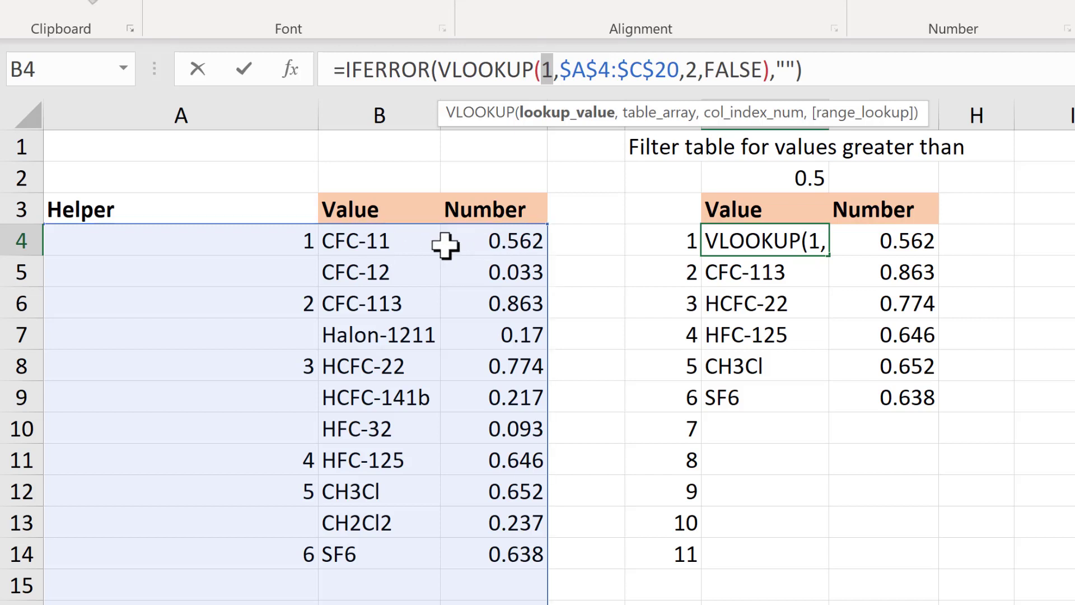
key("ctrl+z")
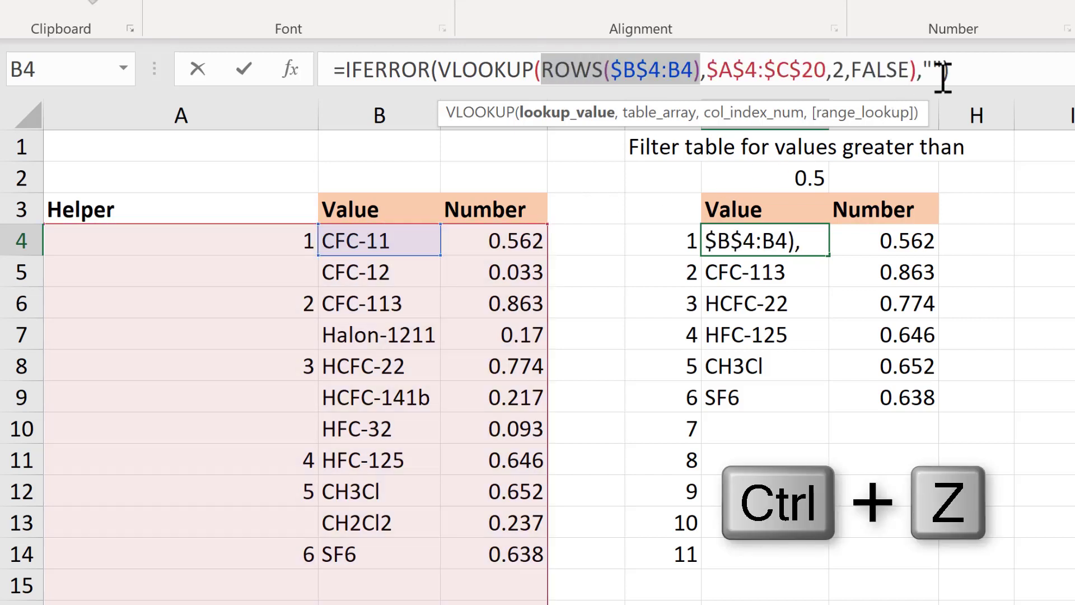
Commit the ROWS-based formula in F4 and fill it down to F14
key("Return")
left_click(745, 242)
double_click(829, 256)
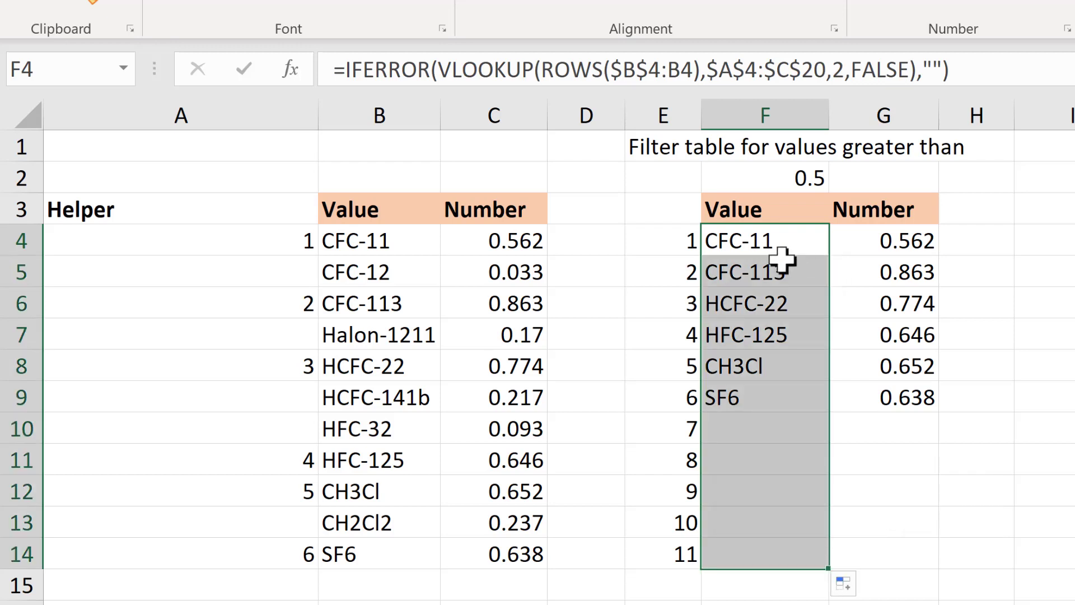
Evaluate the ROWS($B$4:B5) part of F5's formula in place, and restore the original expression
left_click(773, 272)
left_click(683, 77)
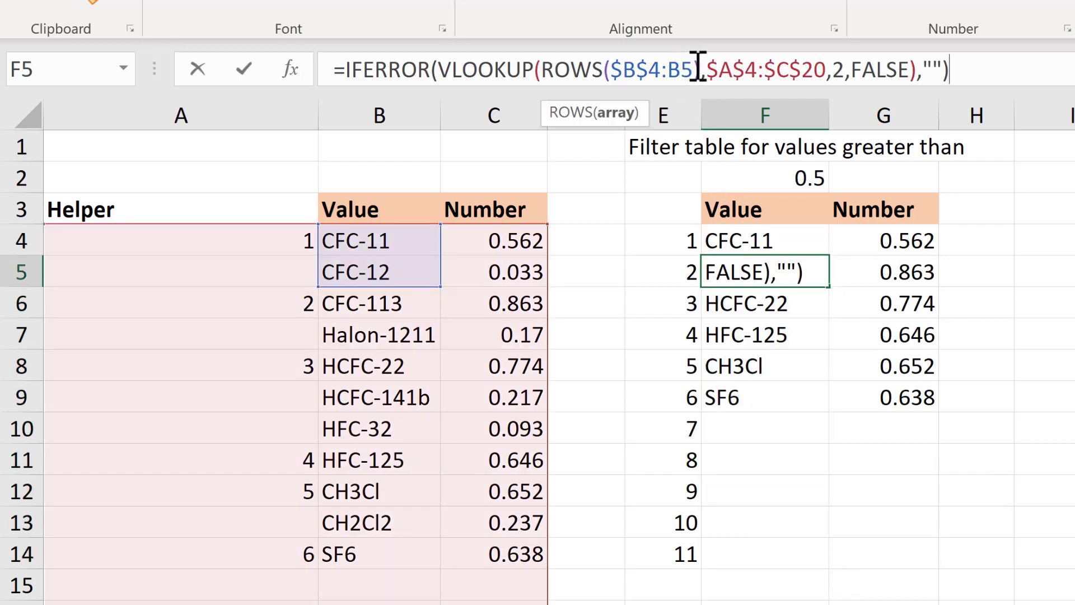
left_click_drag(700, 70, 548, 70)
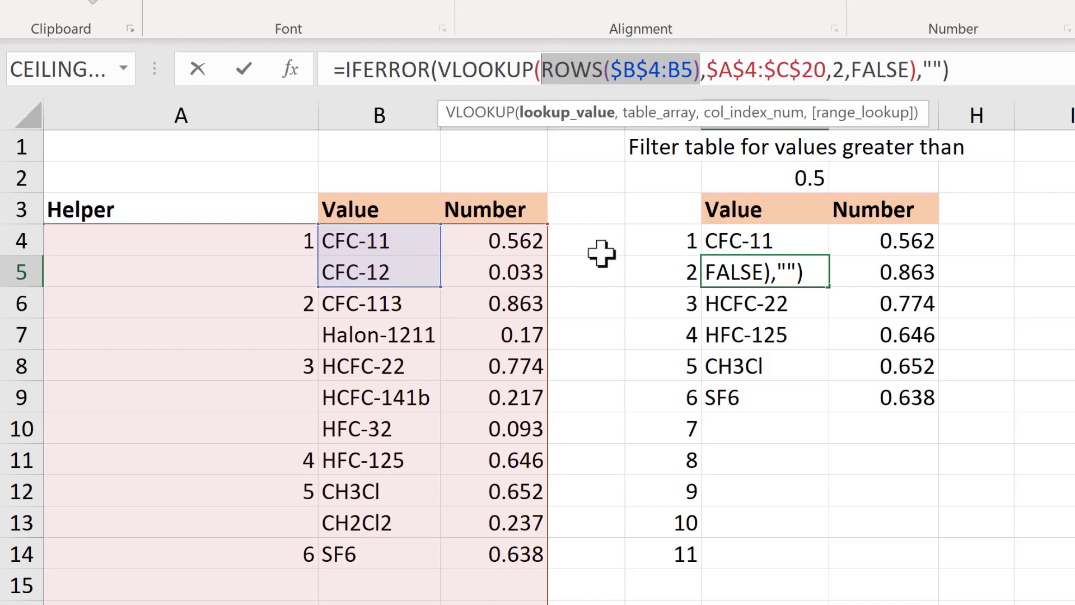
key("F9")
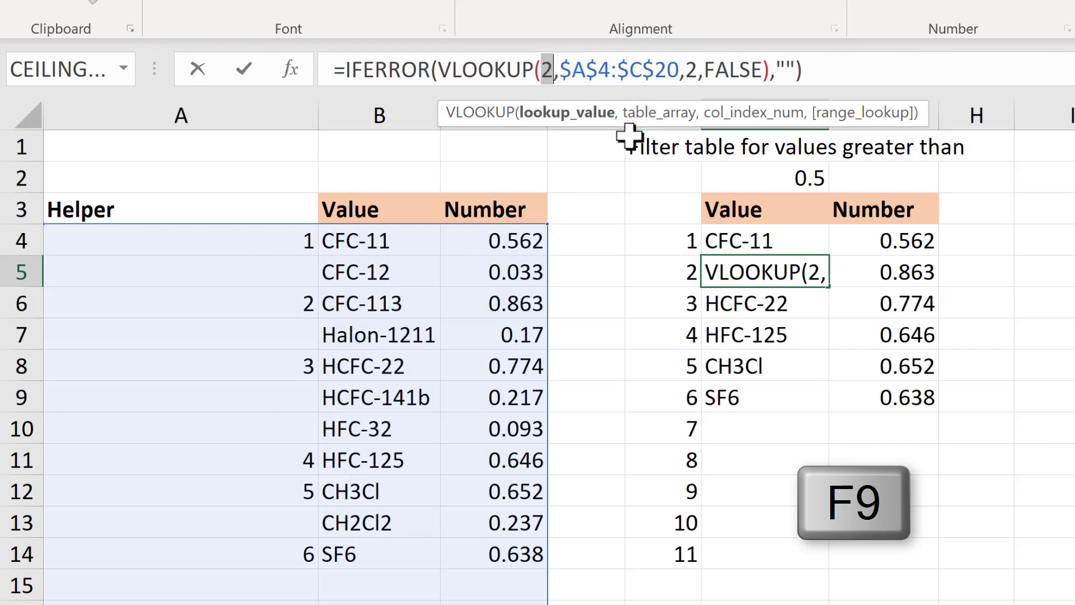
key("ctrl+z")
left_click(1008, 64)
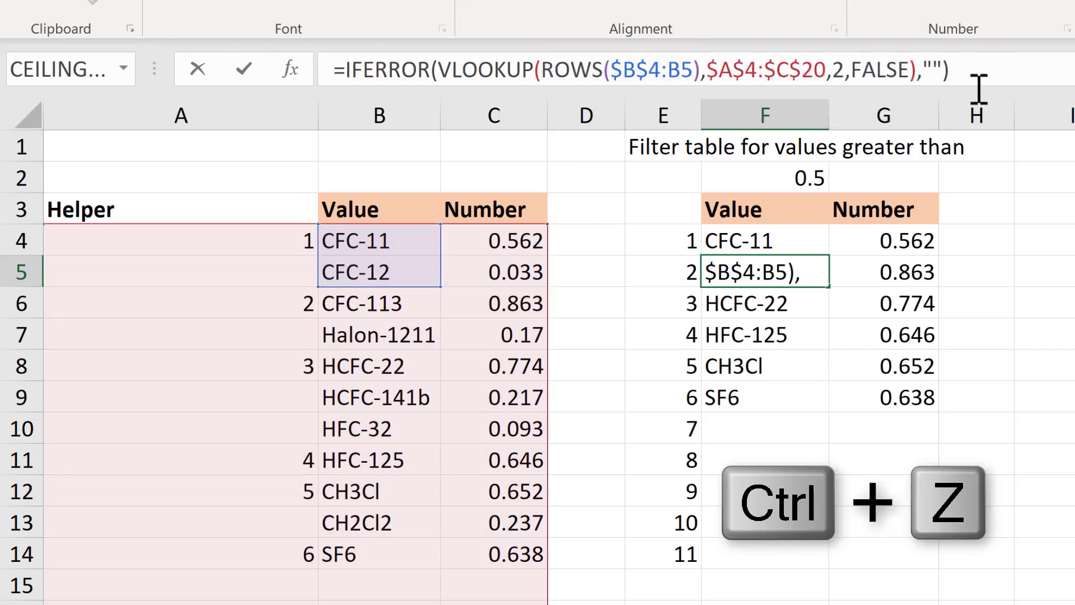
key("Return")
Copy F4's formula into G4 with its VLOOKUP column index set to 3, and fill it down to G14
mouse_move(816, 242)
left_mouse_down()
mouse_move(920, 242)
mouse_move(892, 241)
left_mouse_up()
left_click(893, 241)
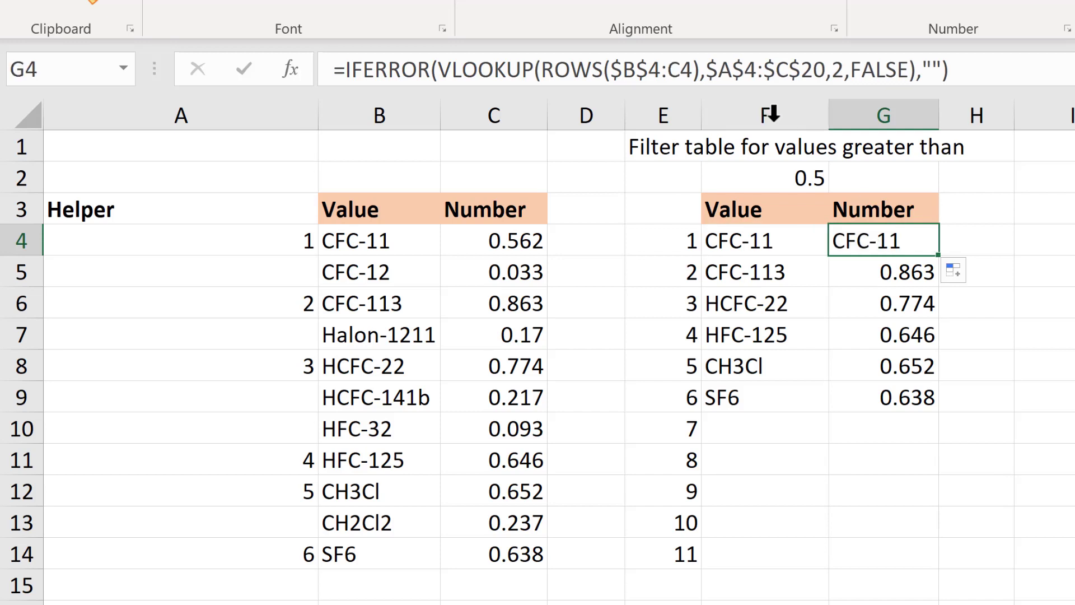
left_click(831, 68)
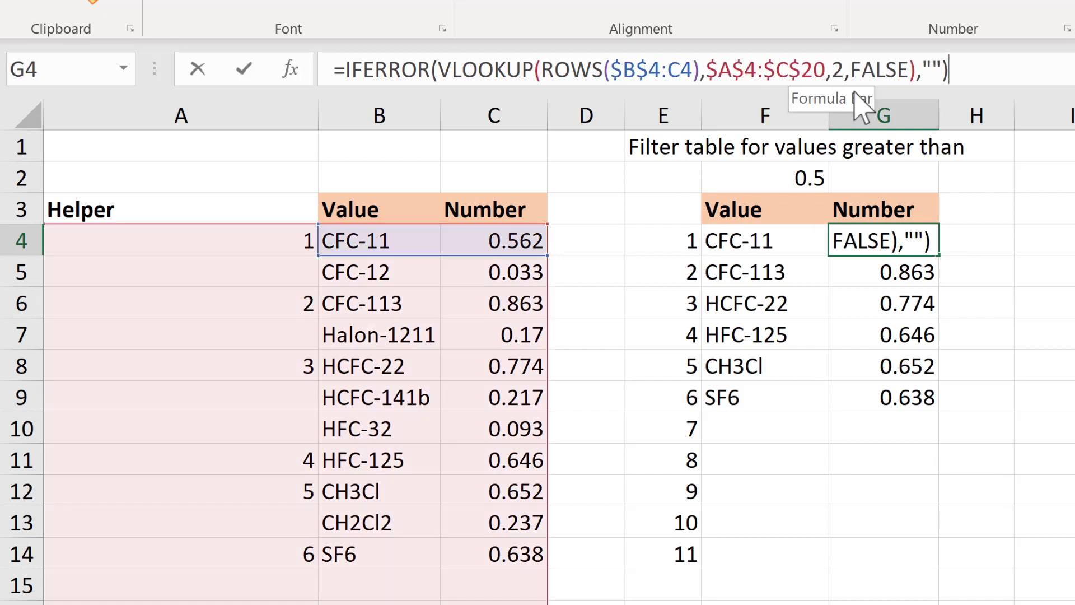
key("Delete")
type("3")
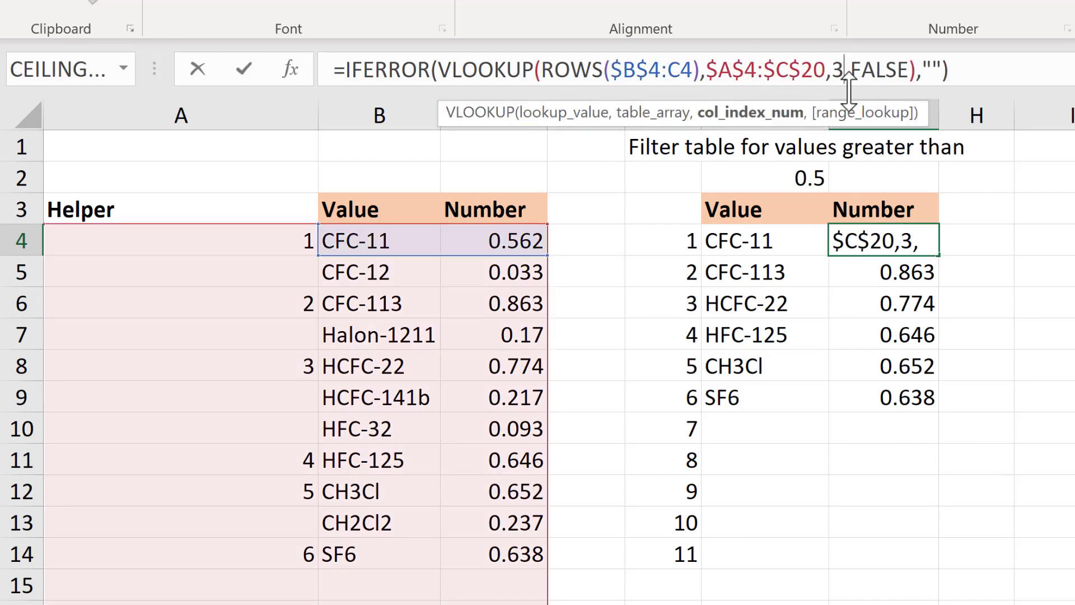
key("Return")
left_click(924, 241)
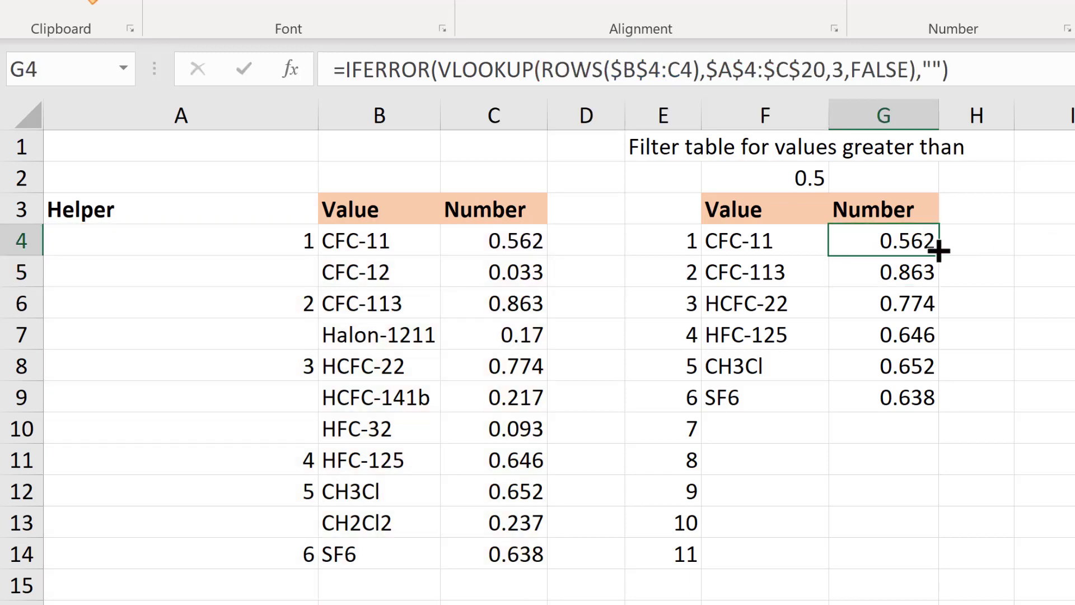
double_click(939, 256)
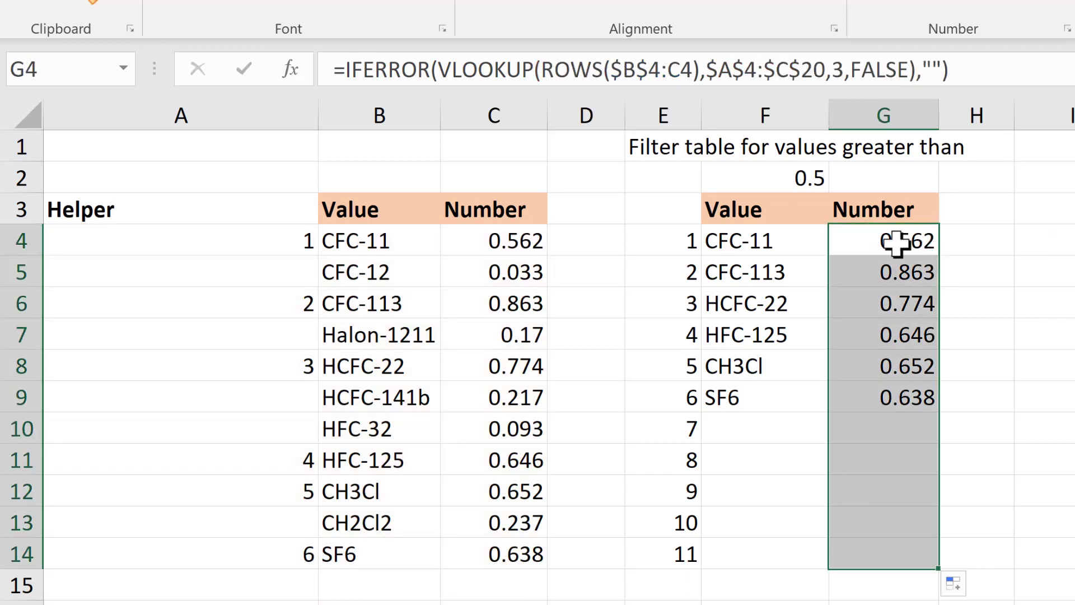
Clear the sequence numbers 1 to 11 from column E beside the filtered table
left_click(806, 242)
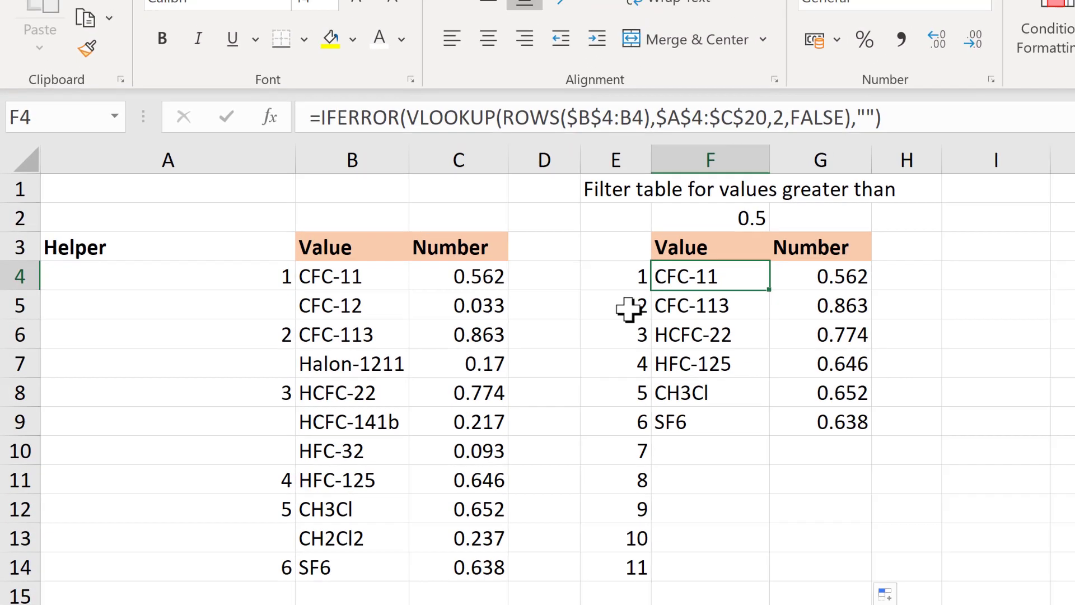
left_click_drag(614, 246, 610, 545)
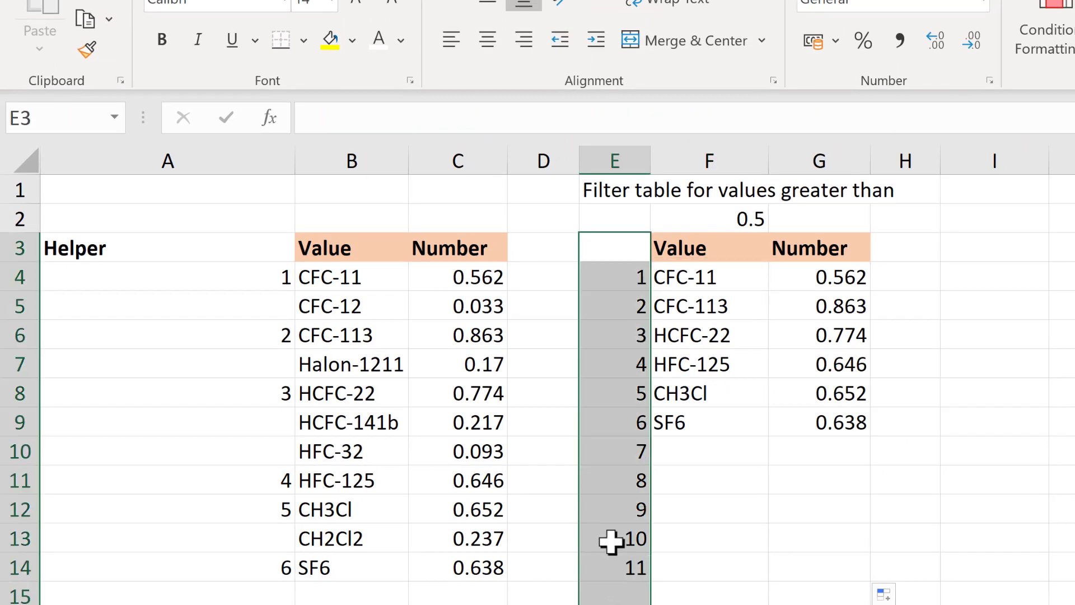
left_click(683, 271)
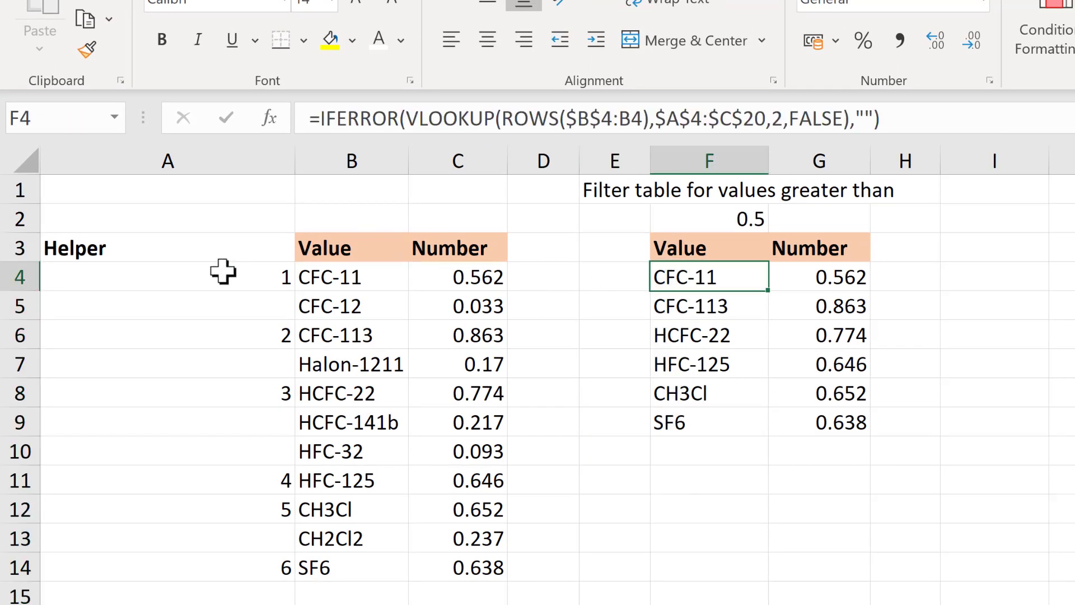
Hide the helper values by setting the font color of all of column A to white
left_click_drag(151, 243, 195, 559)
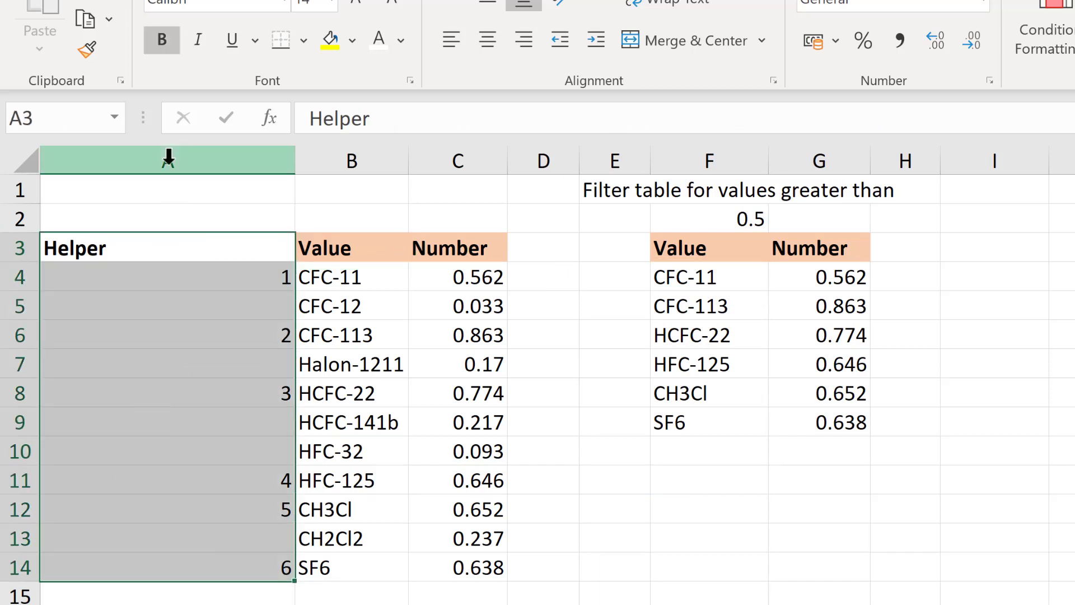
left_click(167, 159)
left_click(402, 41)
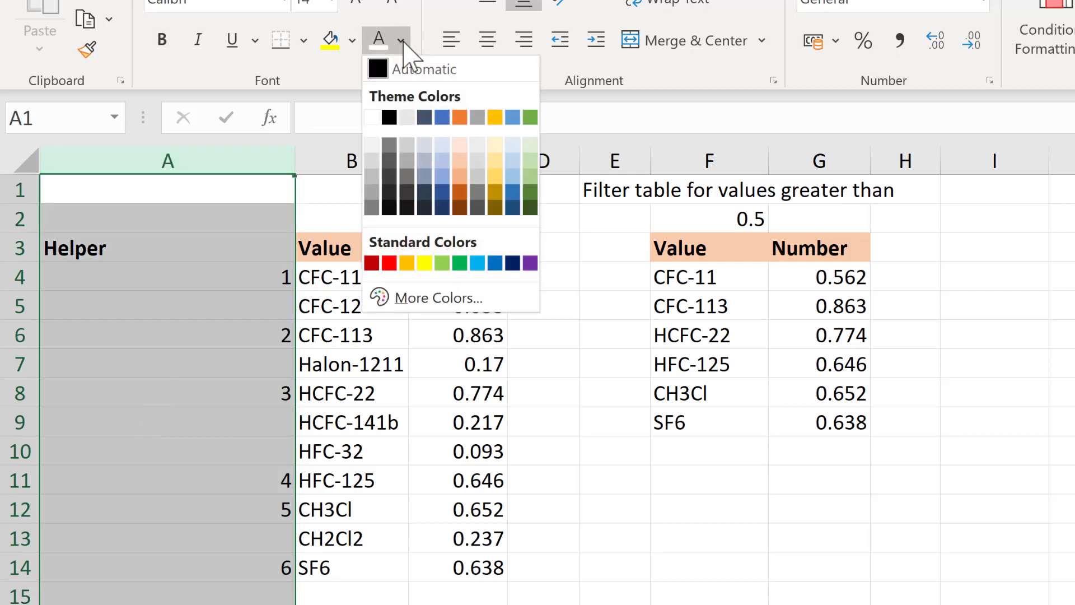
left_click(371, 117)
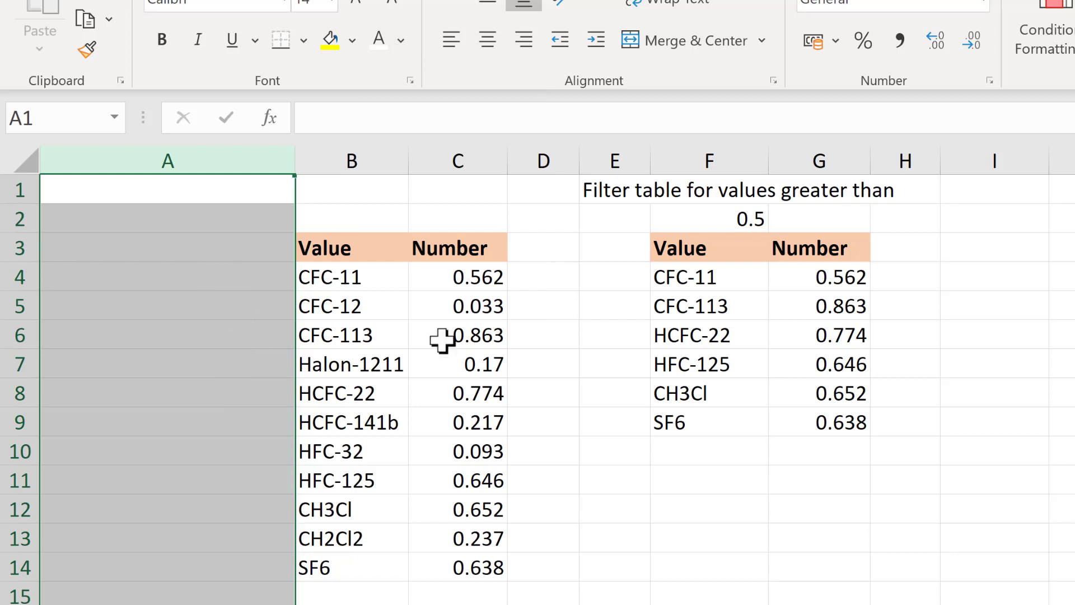
left_click(587, 332)
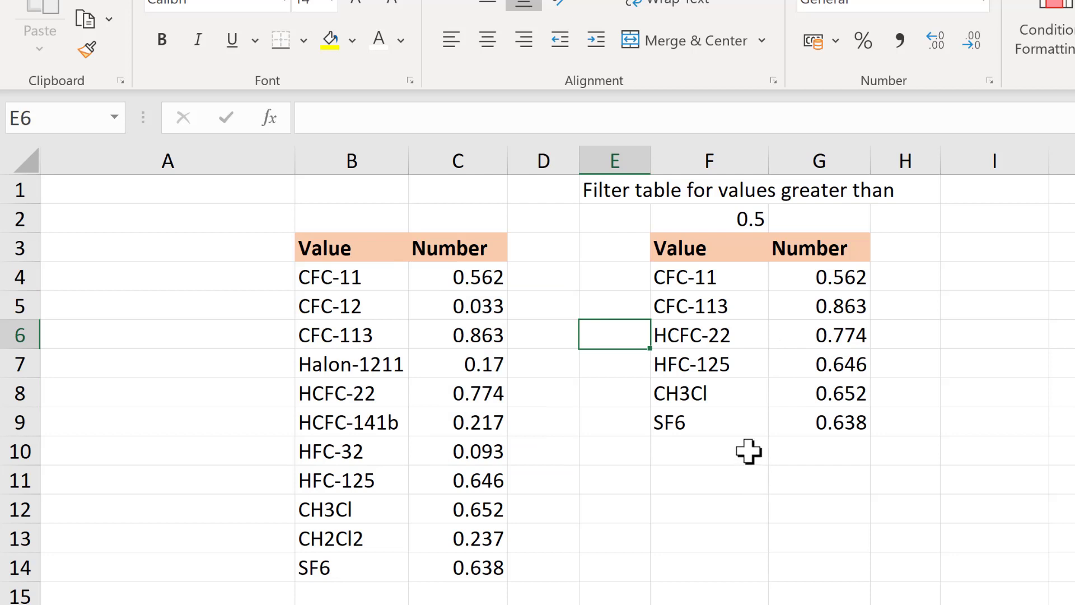
Set the filter threshold in F2 to 0.7
left_click(740, 224)
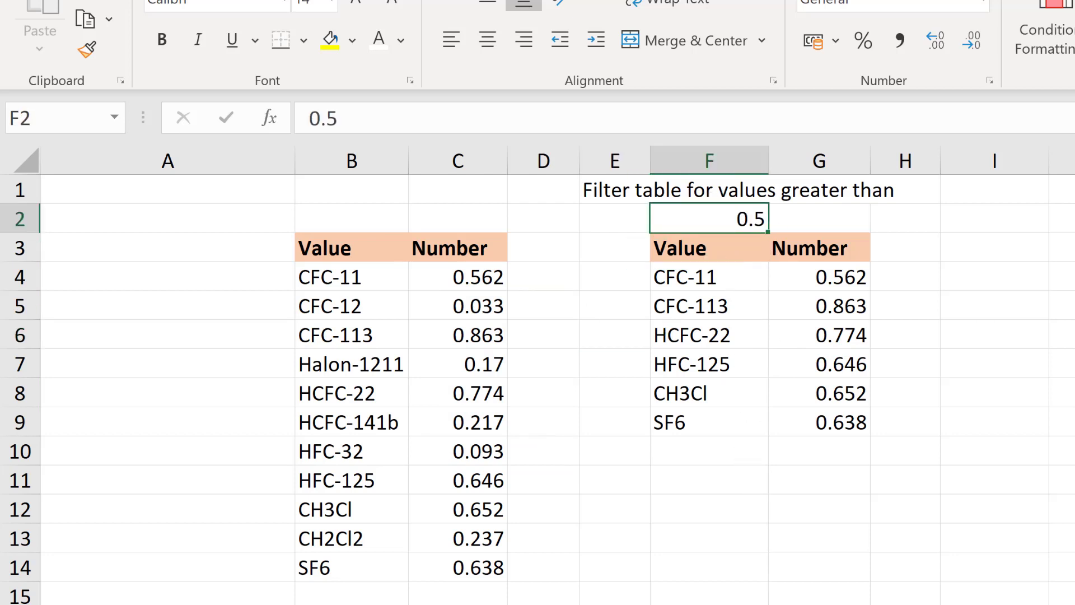
type("0.")
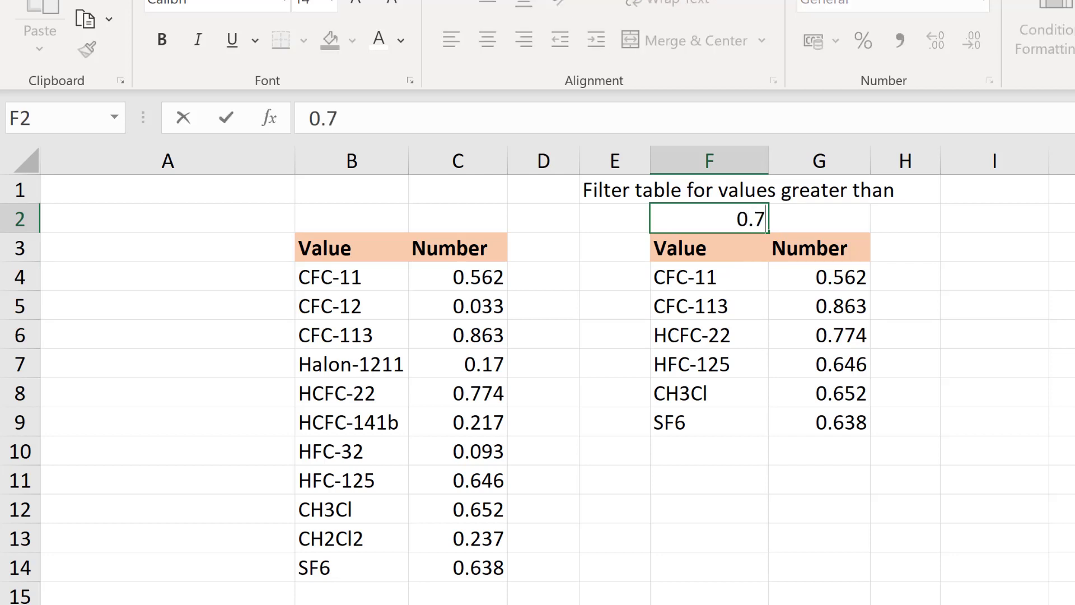
key("Return")
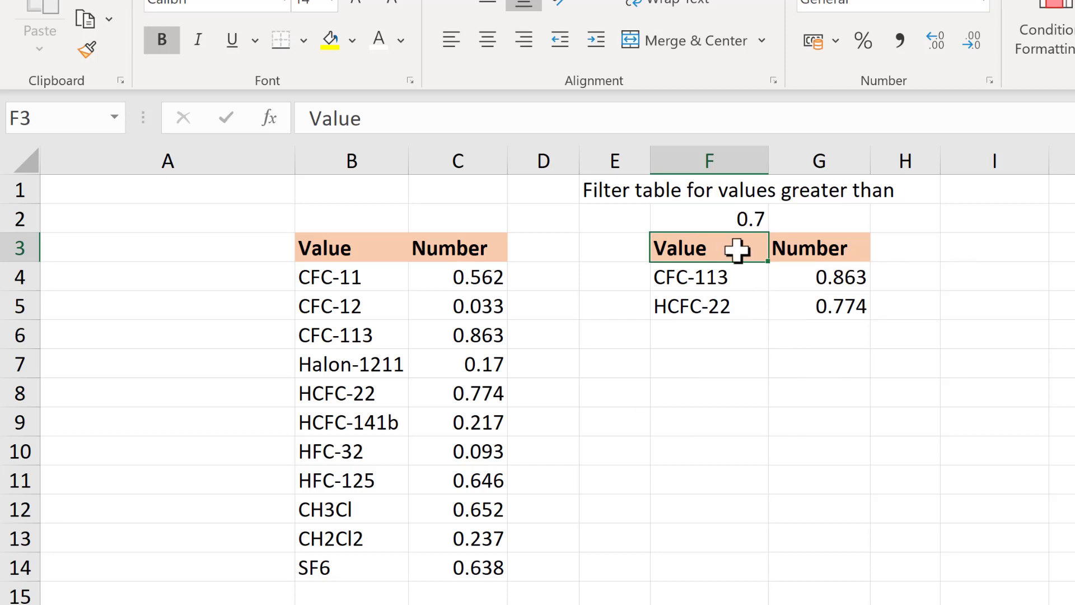
Set CFC-11's number in C4 to 0.8 and check the first row of the filtered table
left_click(459, 278)
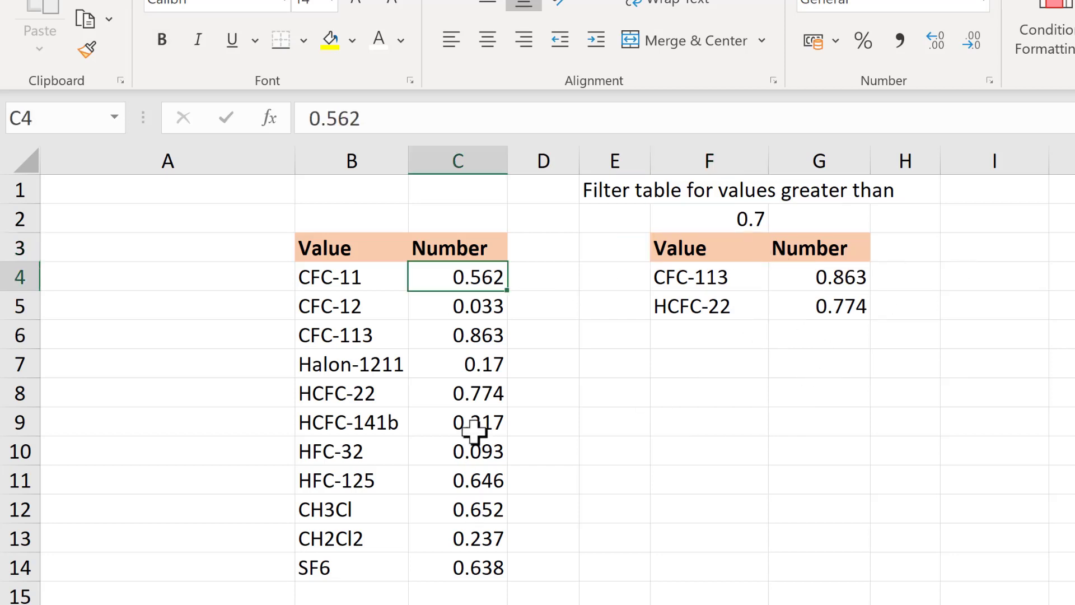
type("0")
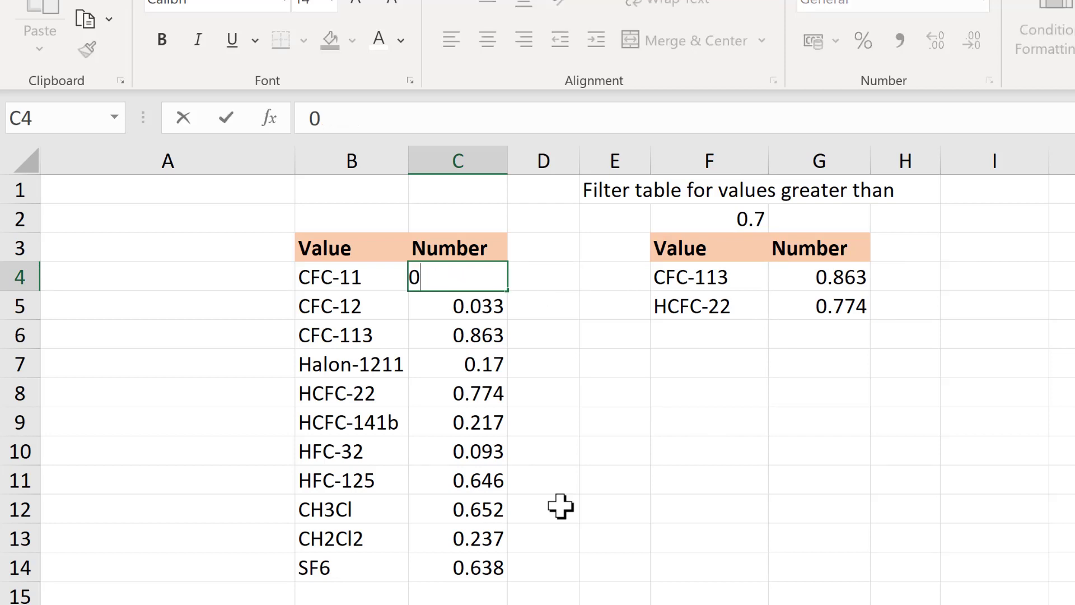
type(".8")
key("Return")
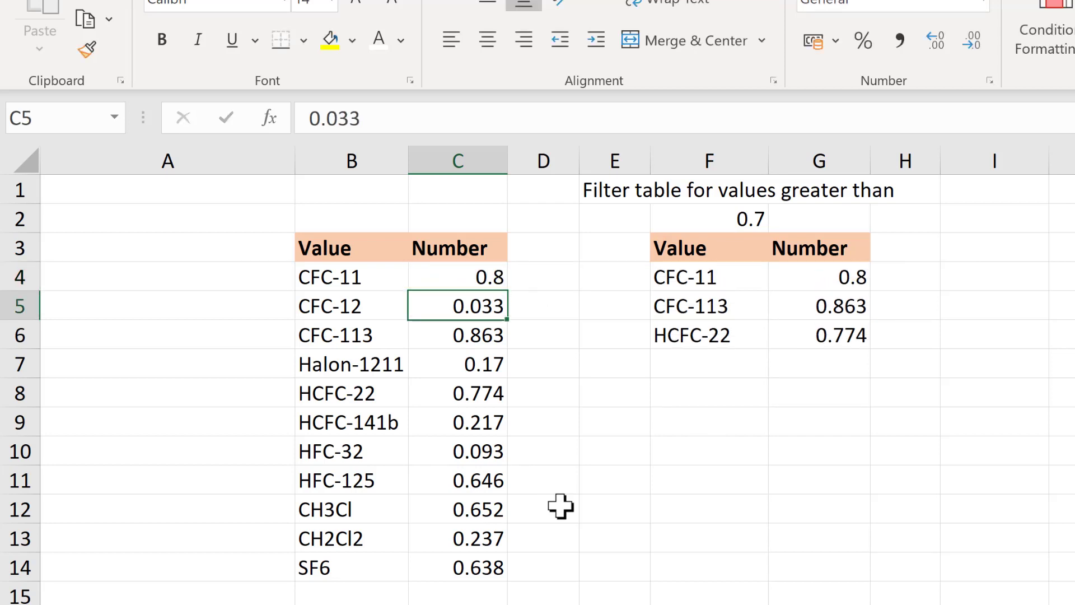
left_click_drag(700, 274, 780, 276)
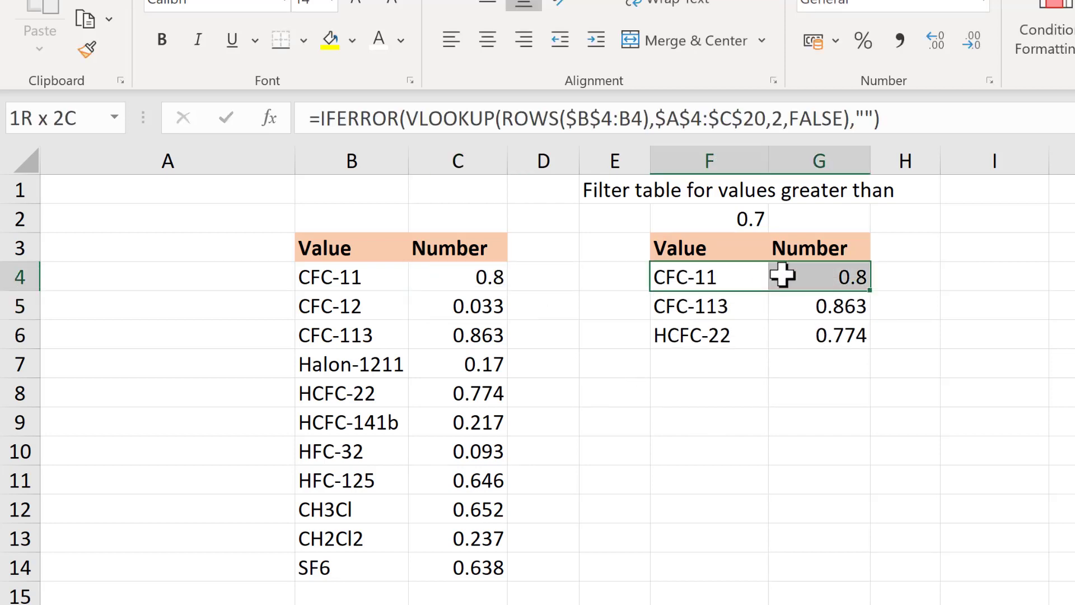
Set CFC-11's number in C4 to 0.2
left_click(497, 274)
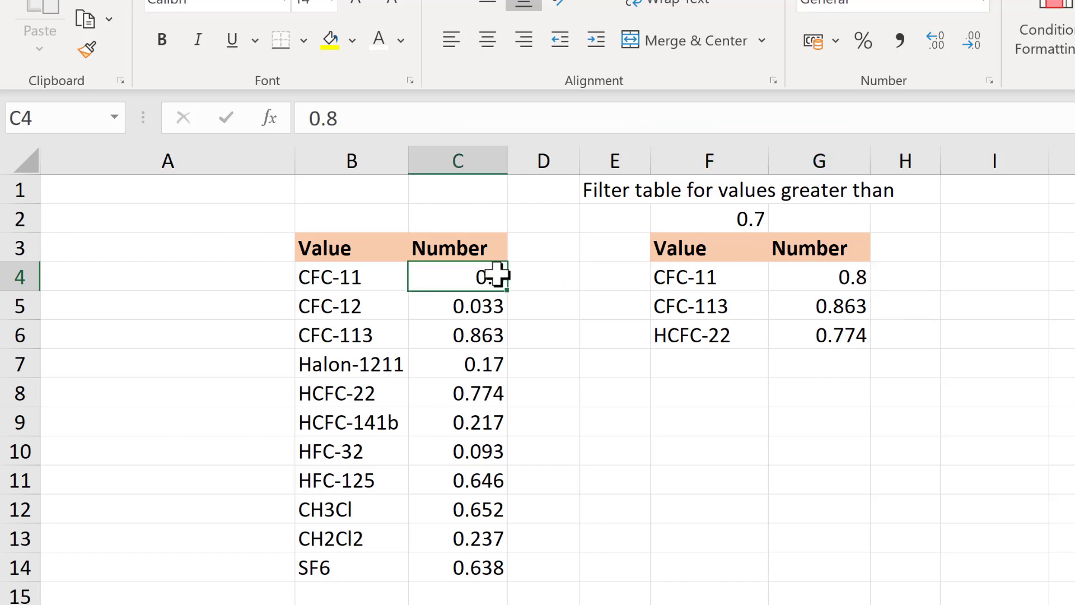
type("0.")
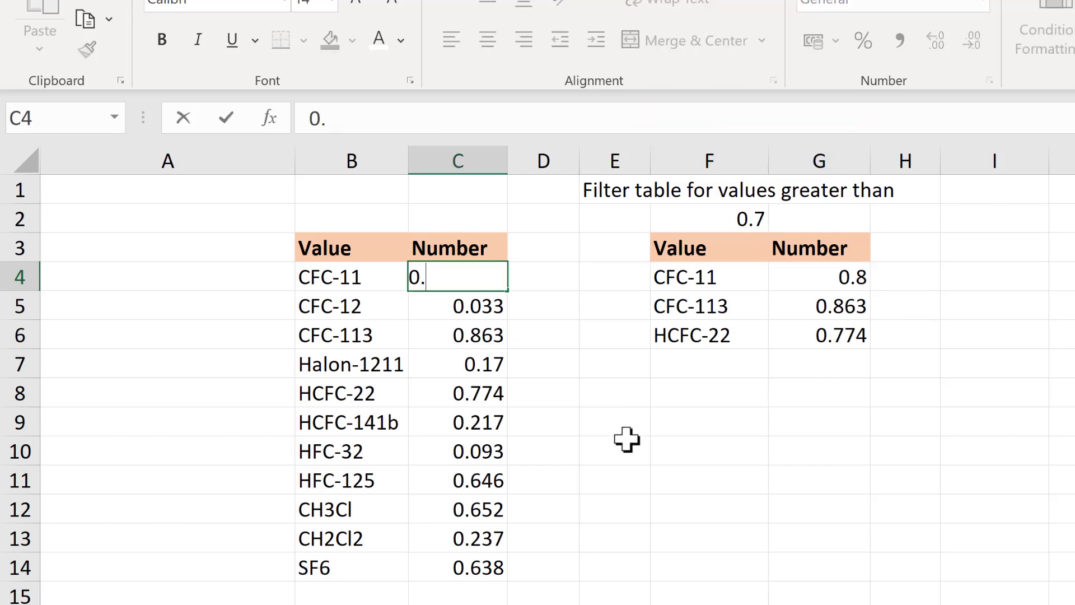
type("2")
key("Return")
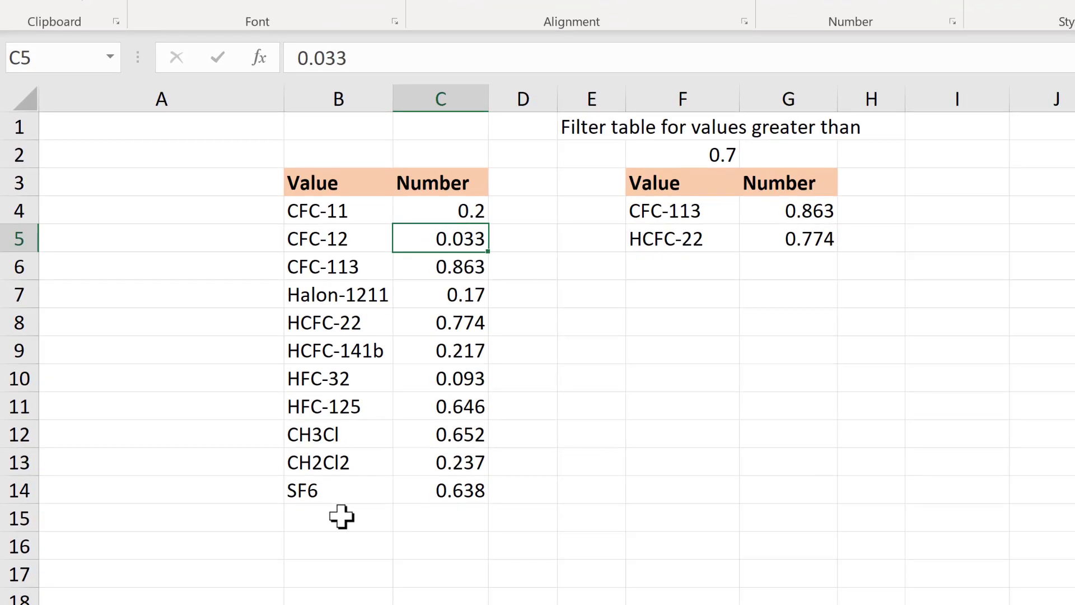
Add a record in row 15 of the source table with value CFC-15 and number 0.8
left_click(377, 587)
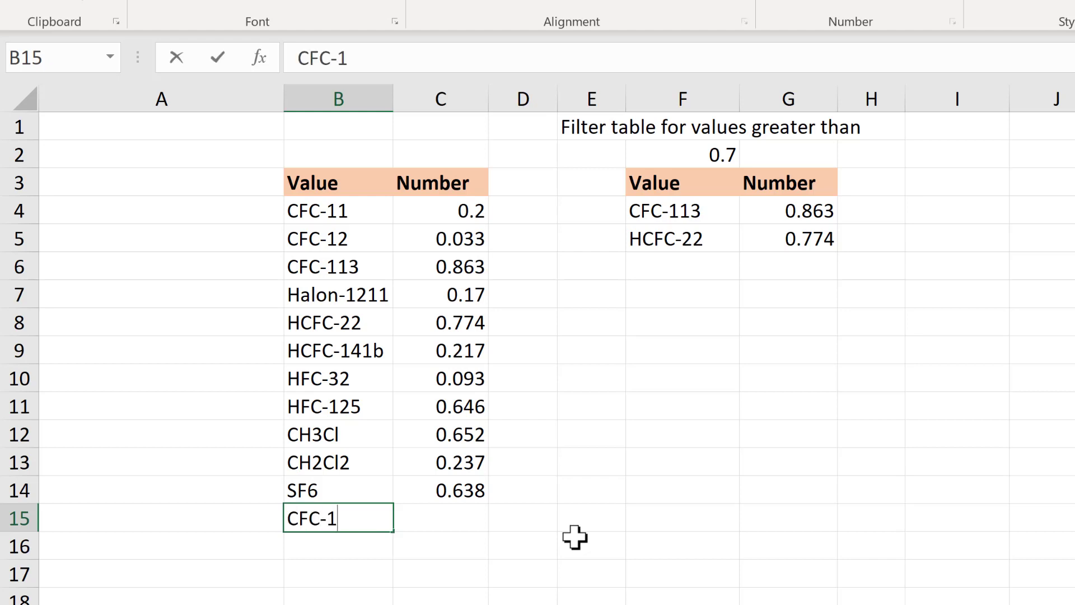
key("Tab")
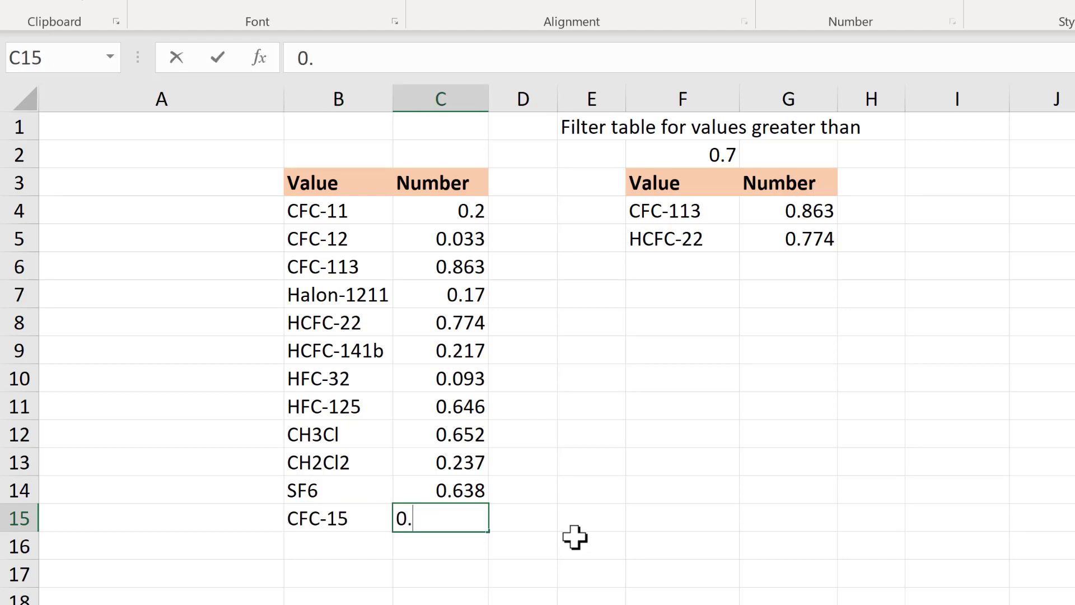
key("Return")
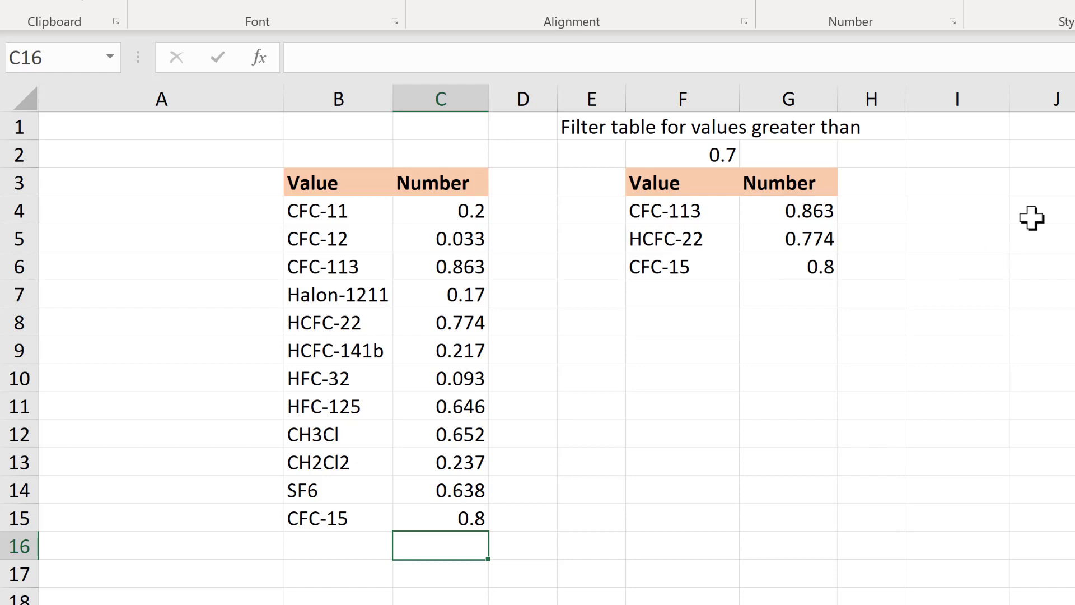
Enter the formula =FILTER(B4:C15,C4:C15>F2) in I4, beside the existing filtered table
left_click(977, 210)
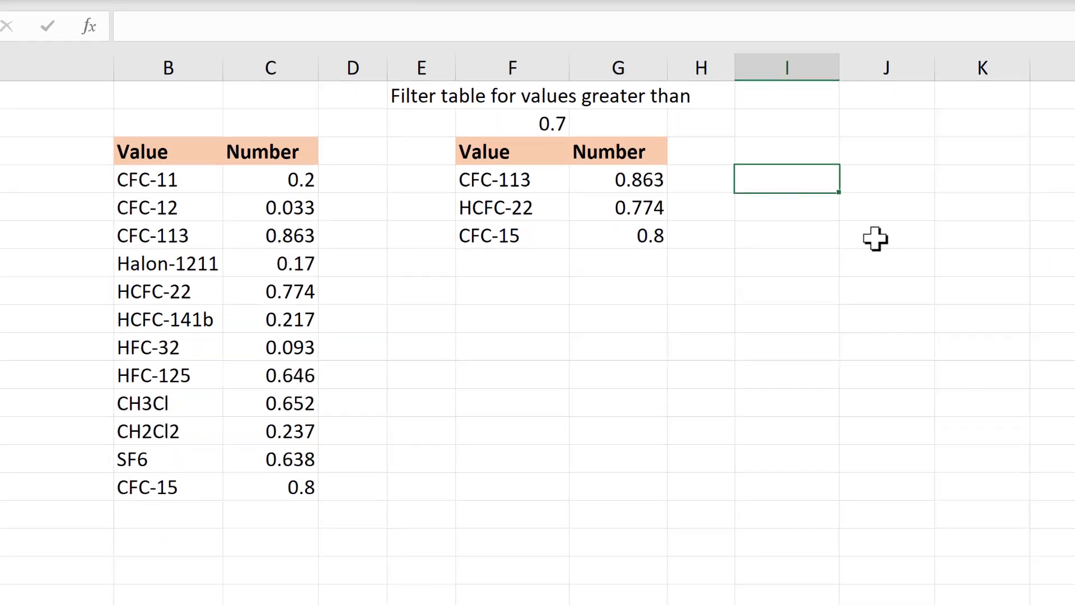
type("=filt")
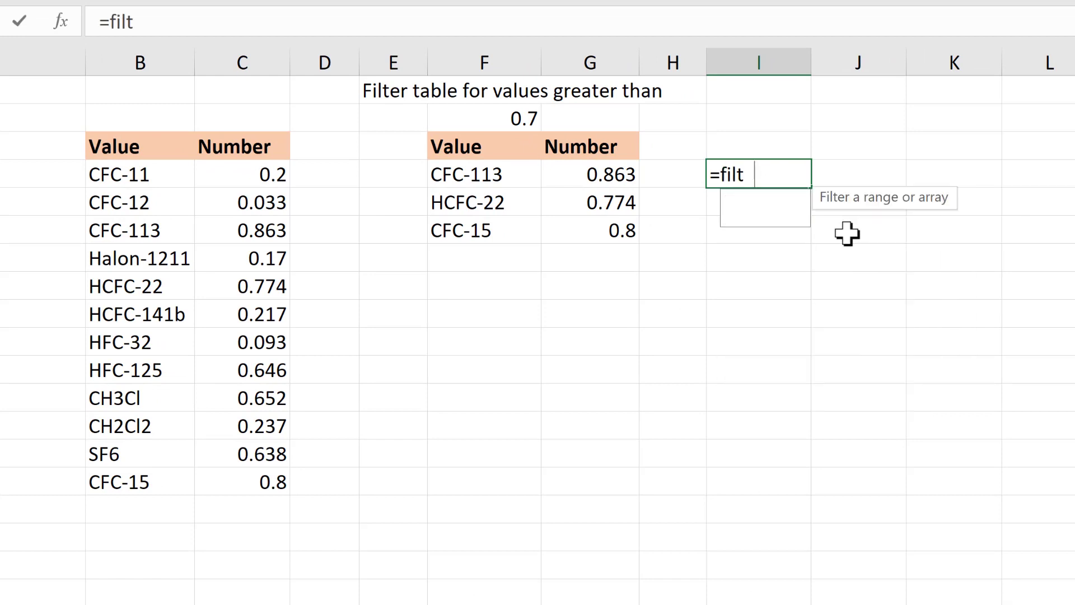
key("Tab")
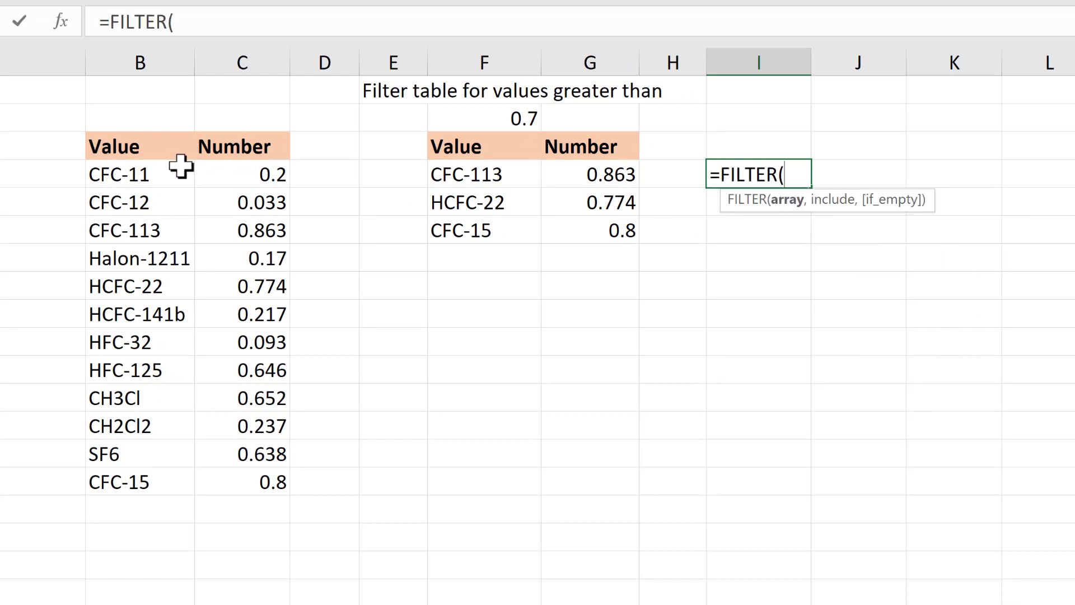
left_click_drag(180, 178, 247, 477)
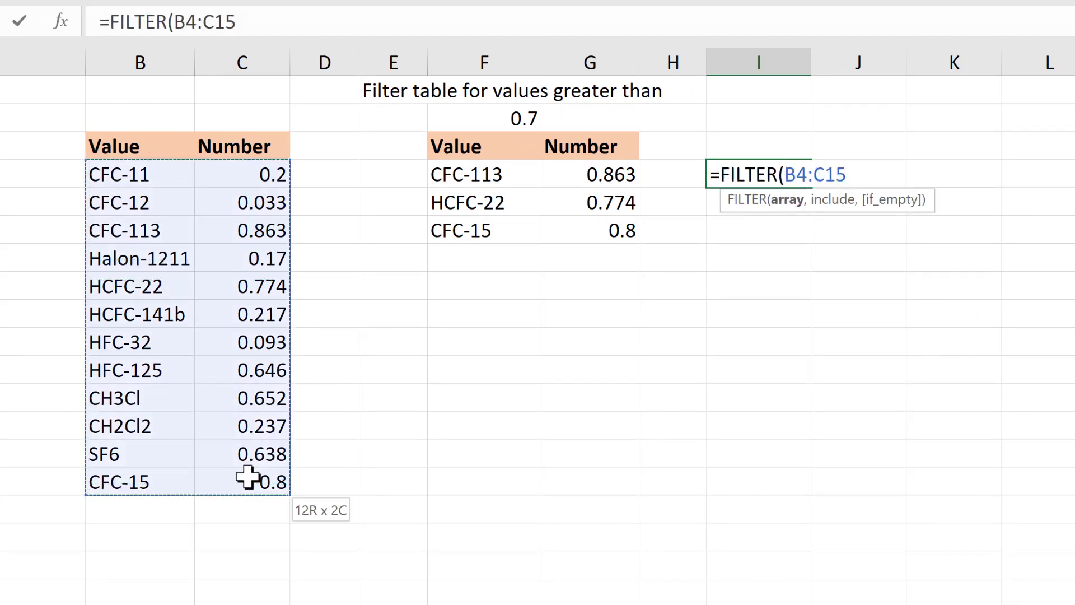
type(",")
left_click_drag(248, 178, 255, 480)
type(">")
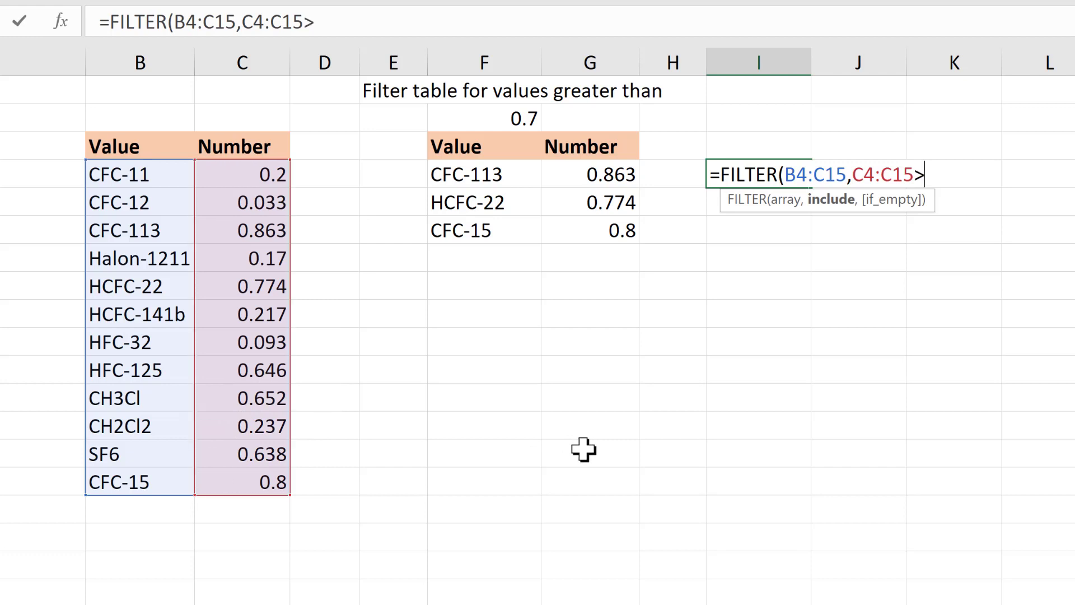
left_click(505, 119)
type(")")
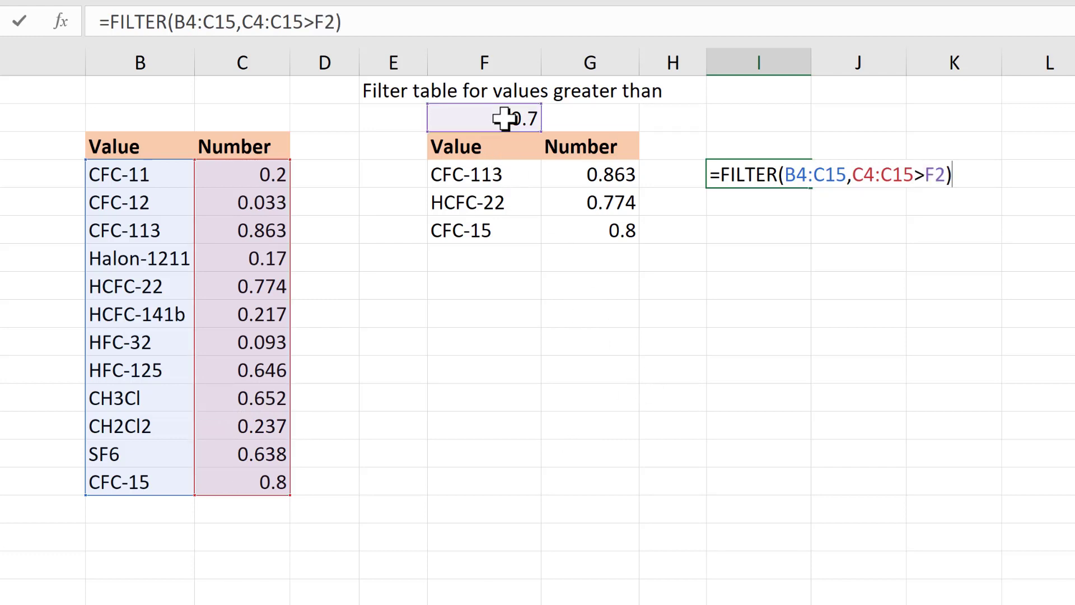
key("Return")
Compare the FILTER output starting at I4 with the VLOOKUP-based table at F4, including their formulas
mouse_move(748, 173)
left_mouse_down()
mouse_move(830, 197)
mouse_move(865, 235)
left_mouse_up()
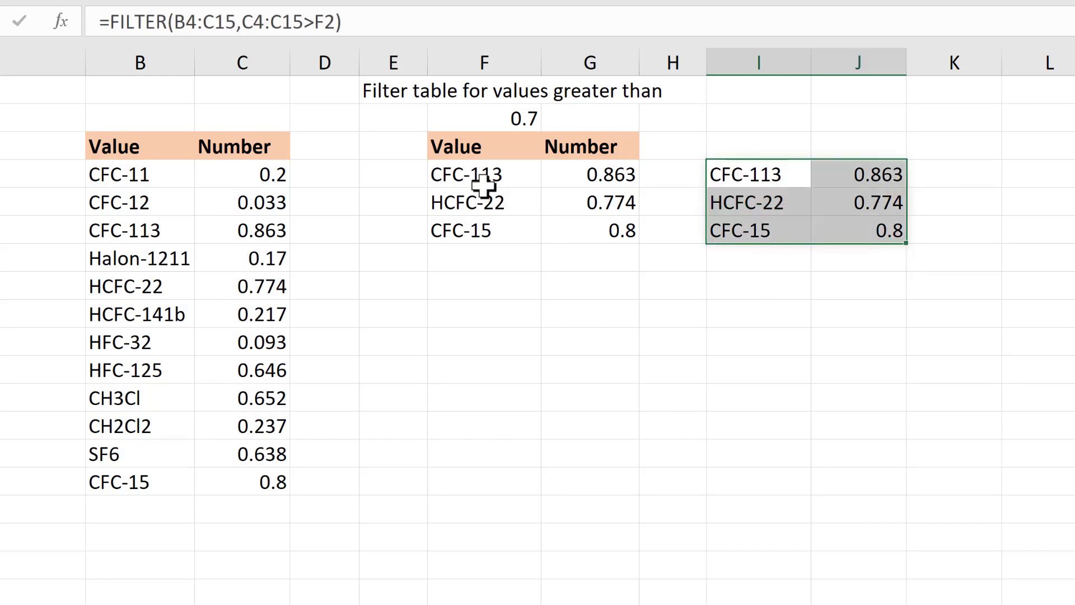
left_click_drag(482, 175, 575, 228)
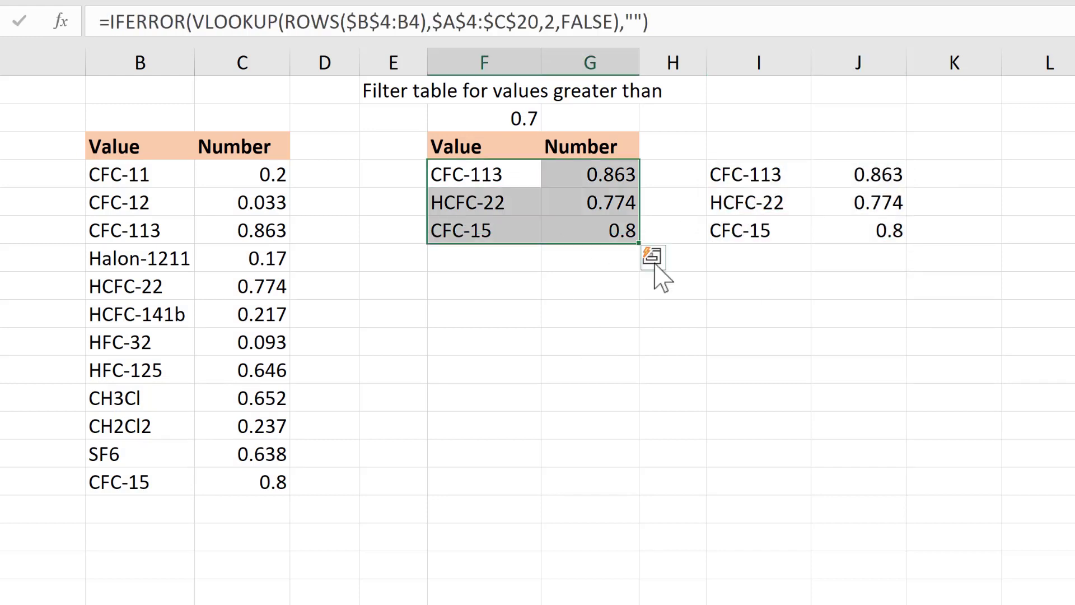
left_click(752, 170)
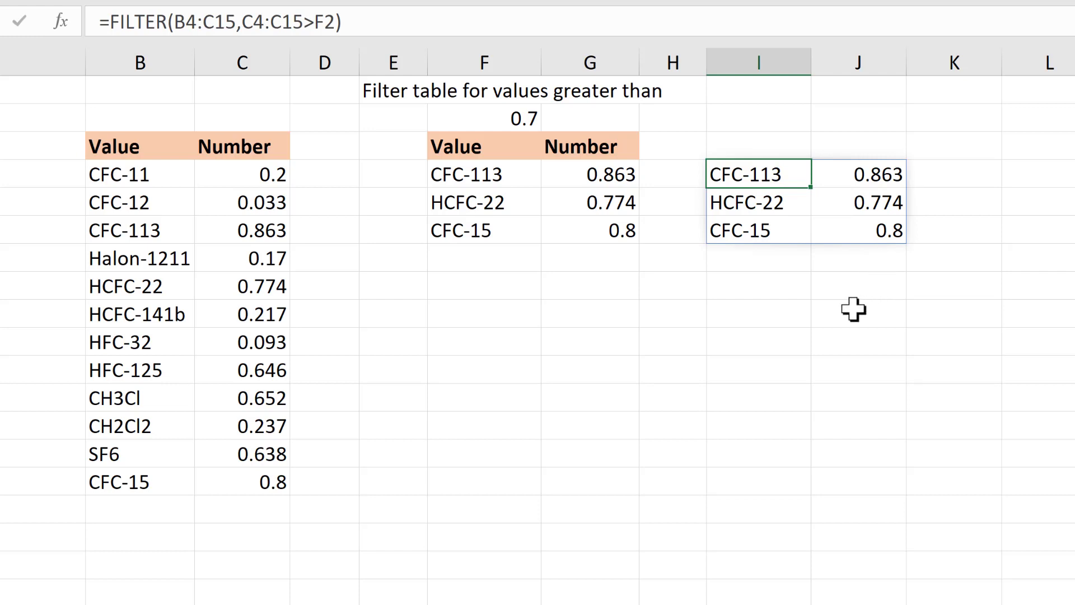
left_click(526, 179)
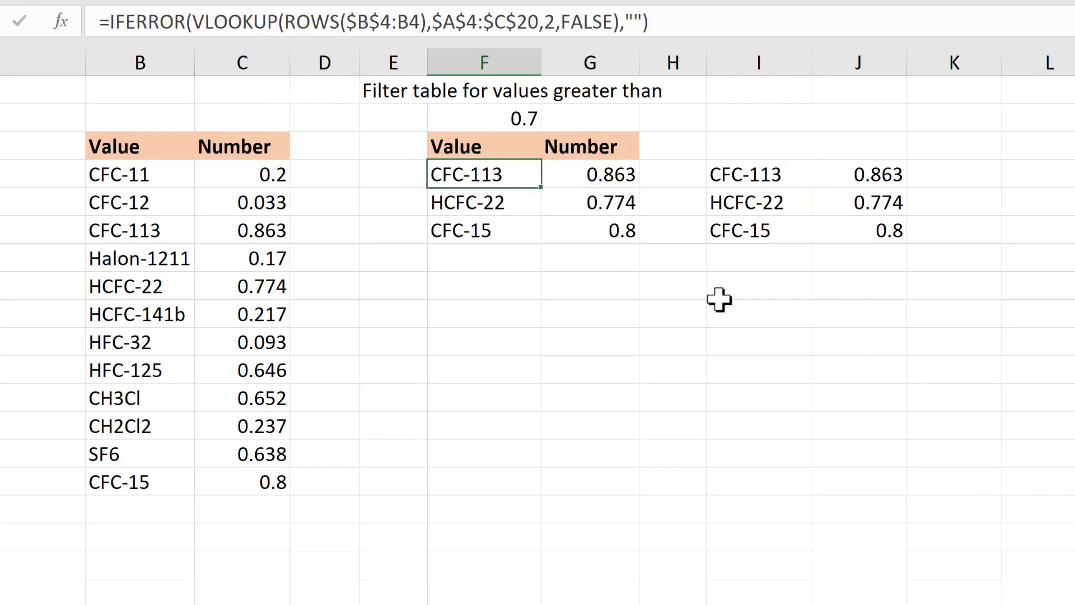
left_click(747, 294)
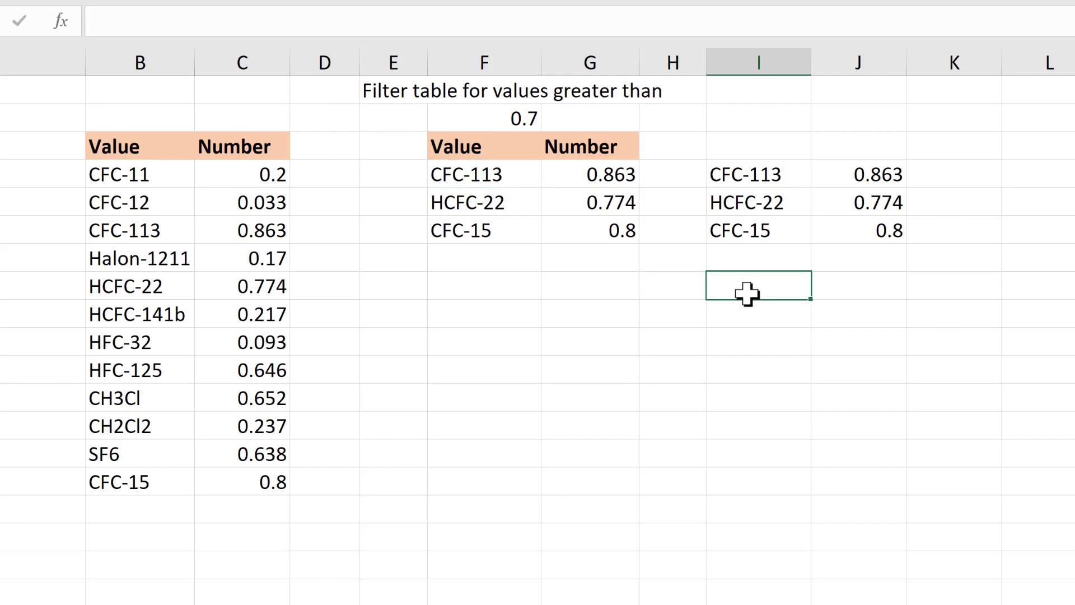